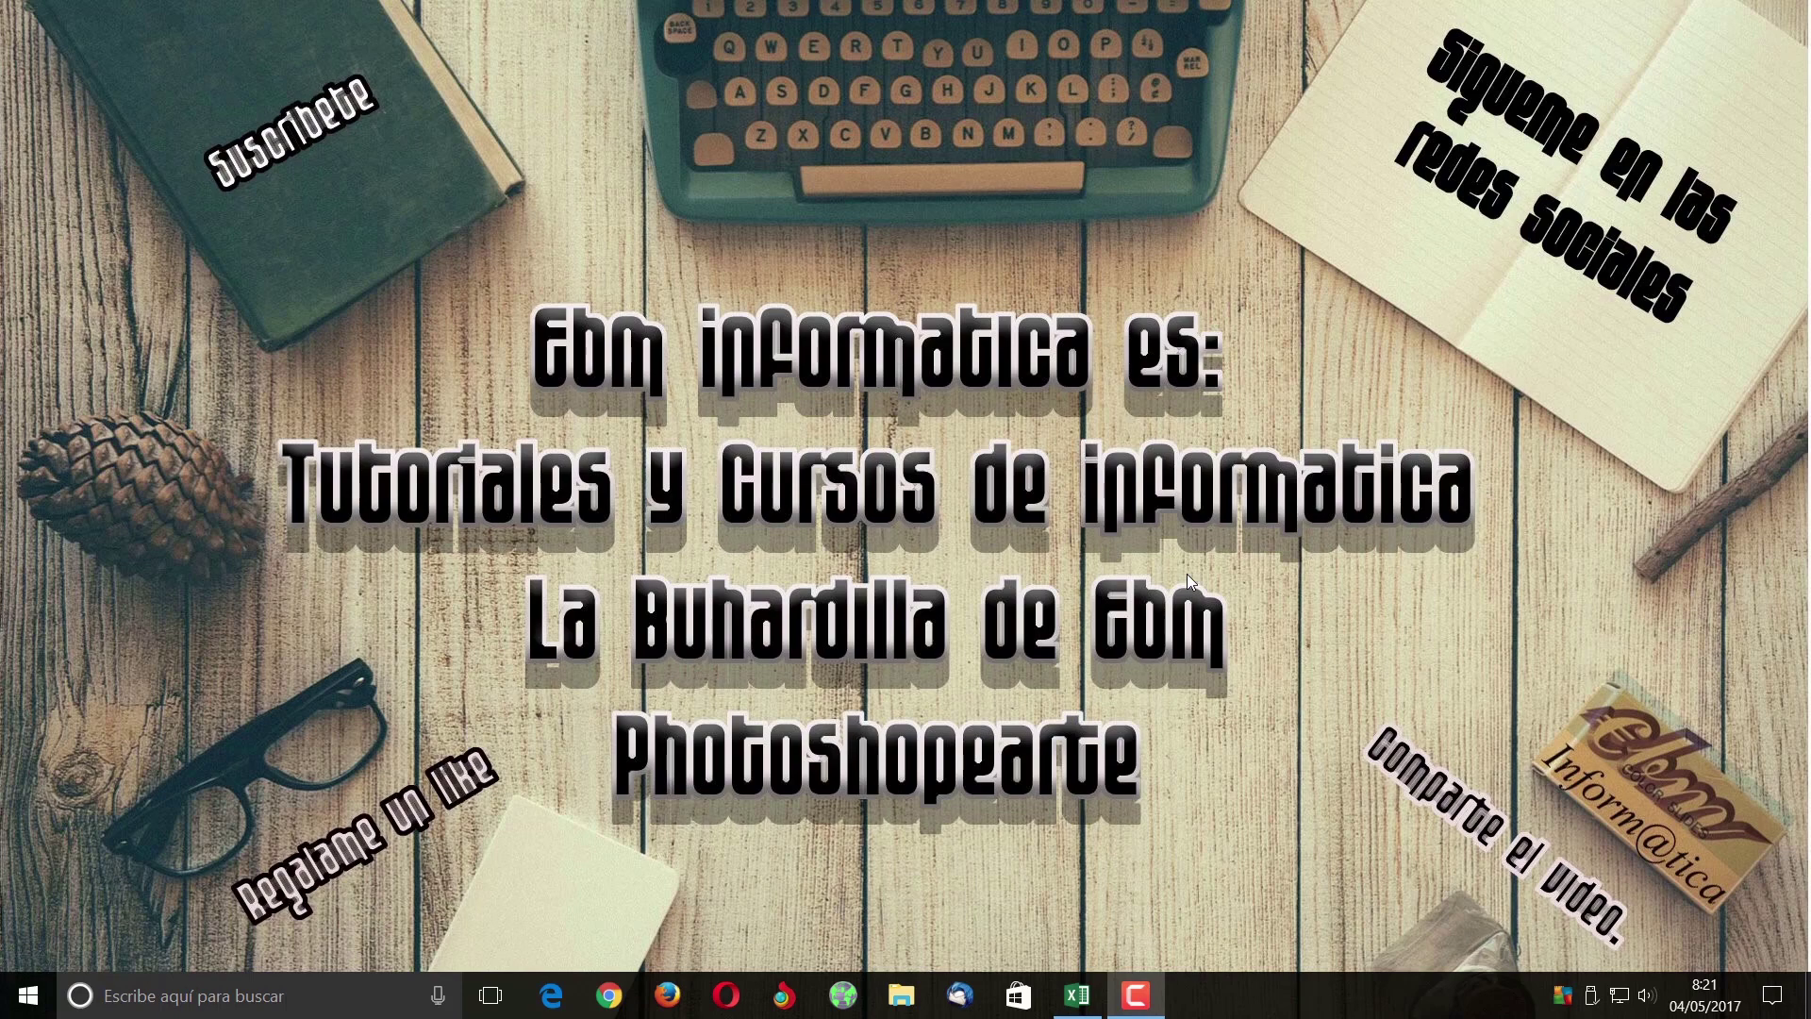
Step: Bring the ESCENARIO.xlsx workbook into view and briefly check the what-if analysis menu
click(1077, 996)
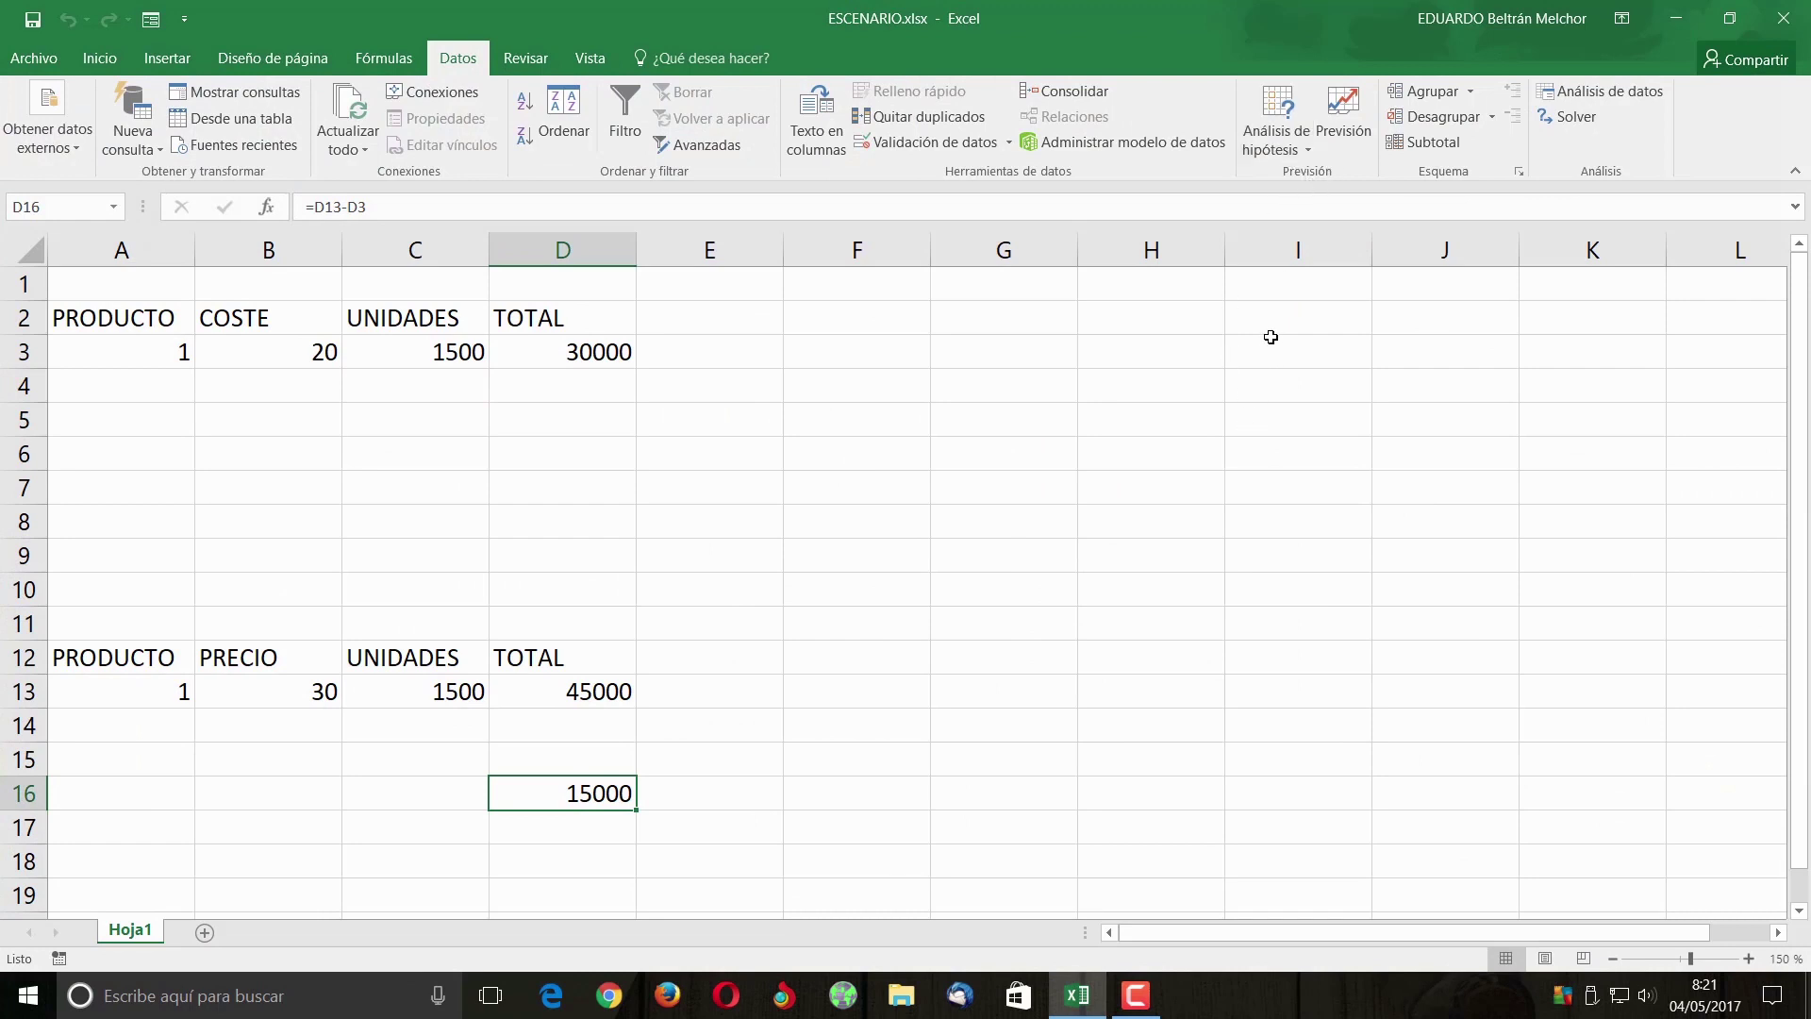
click(1307, 151)
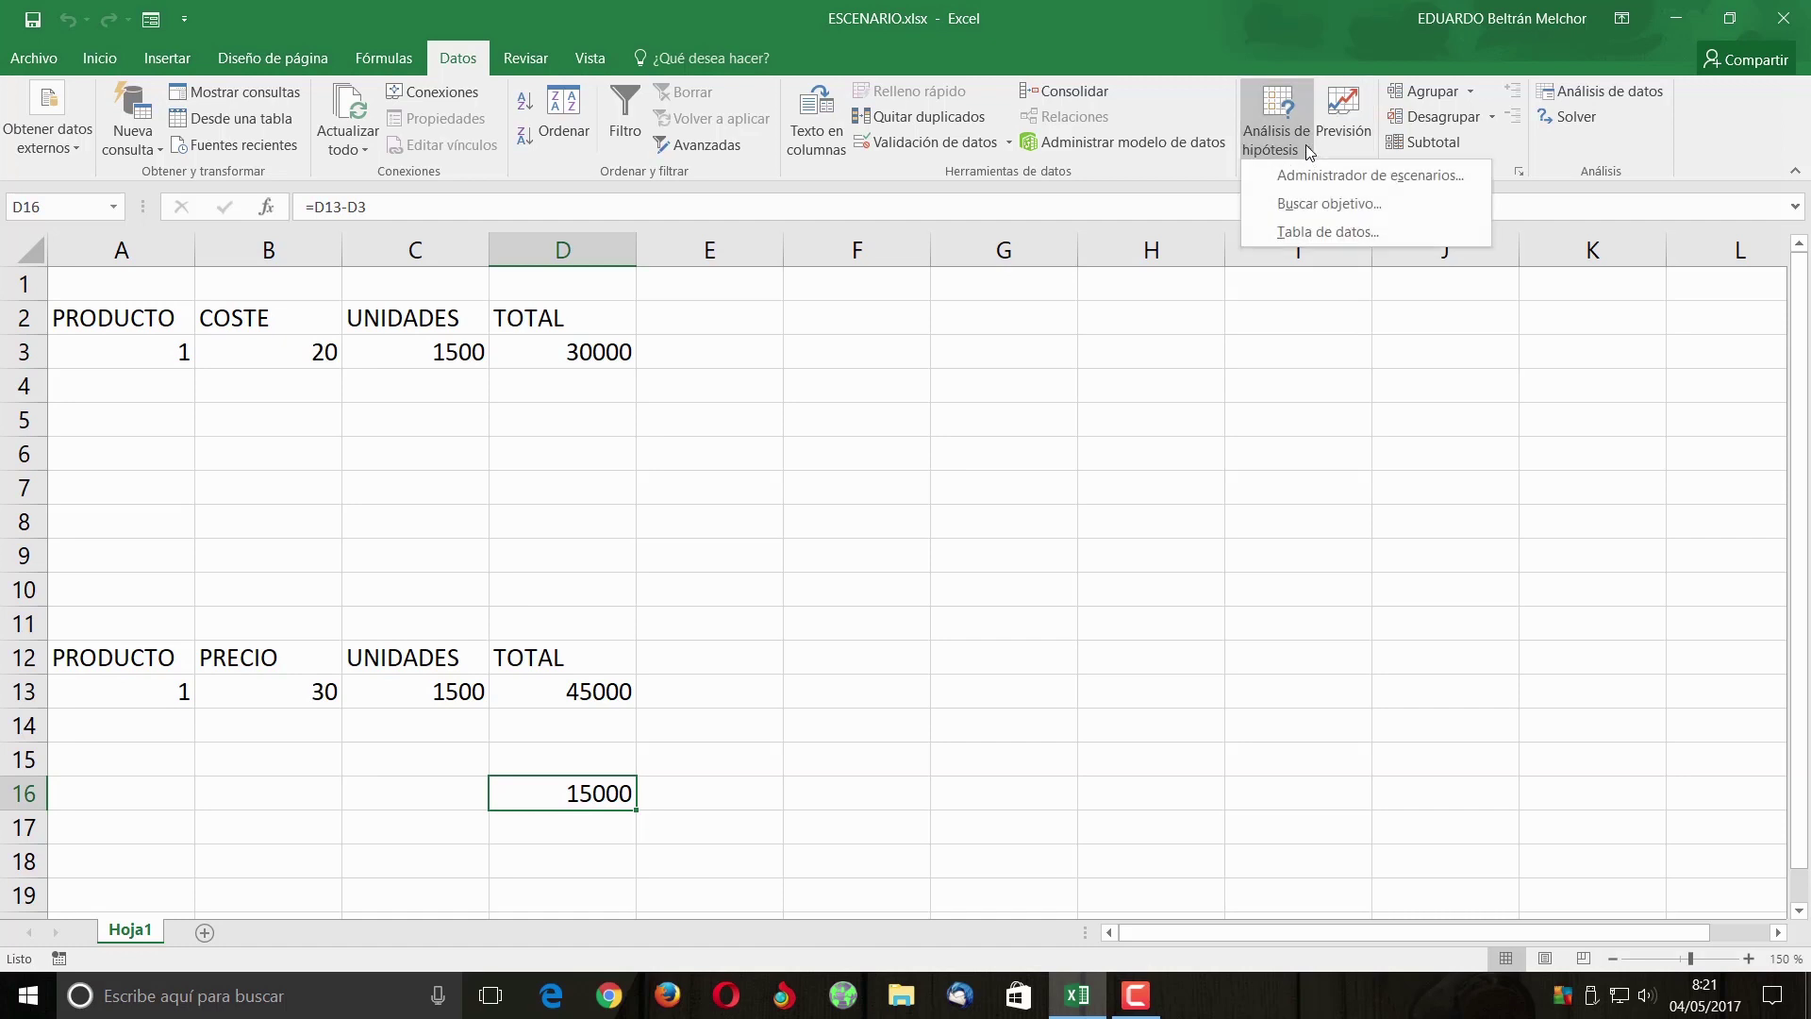
click(1148, 12)
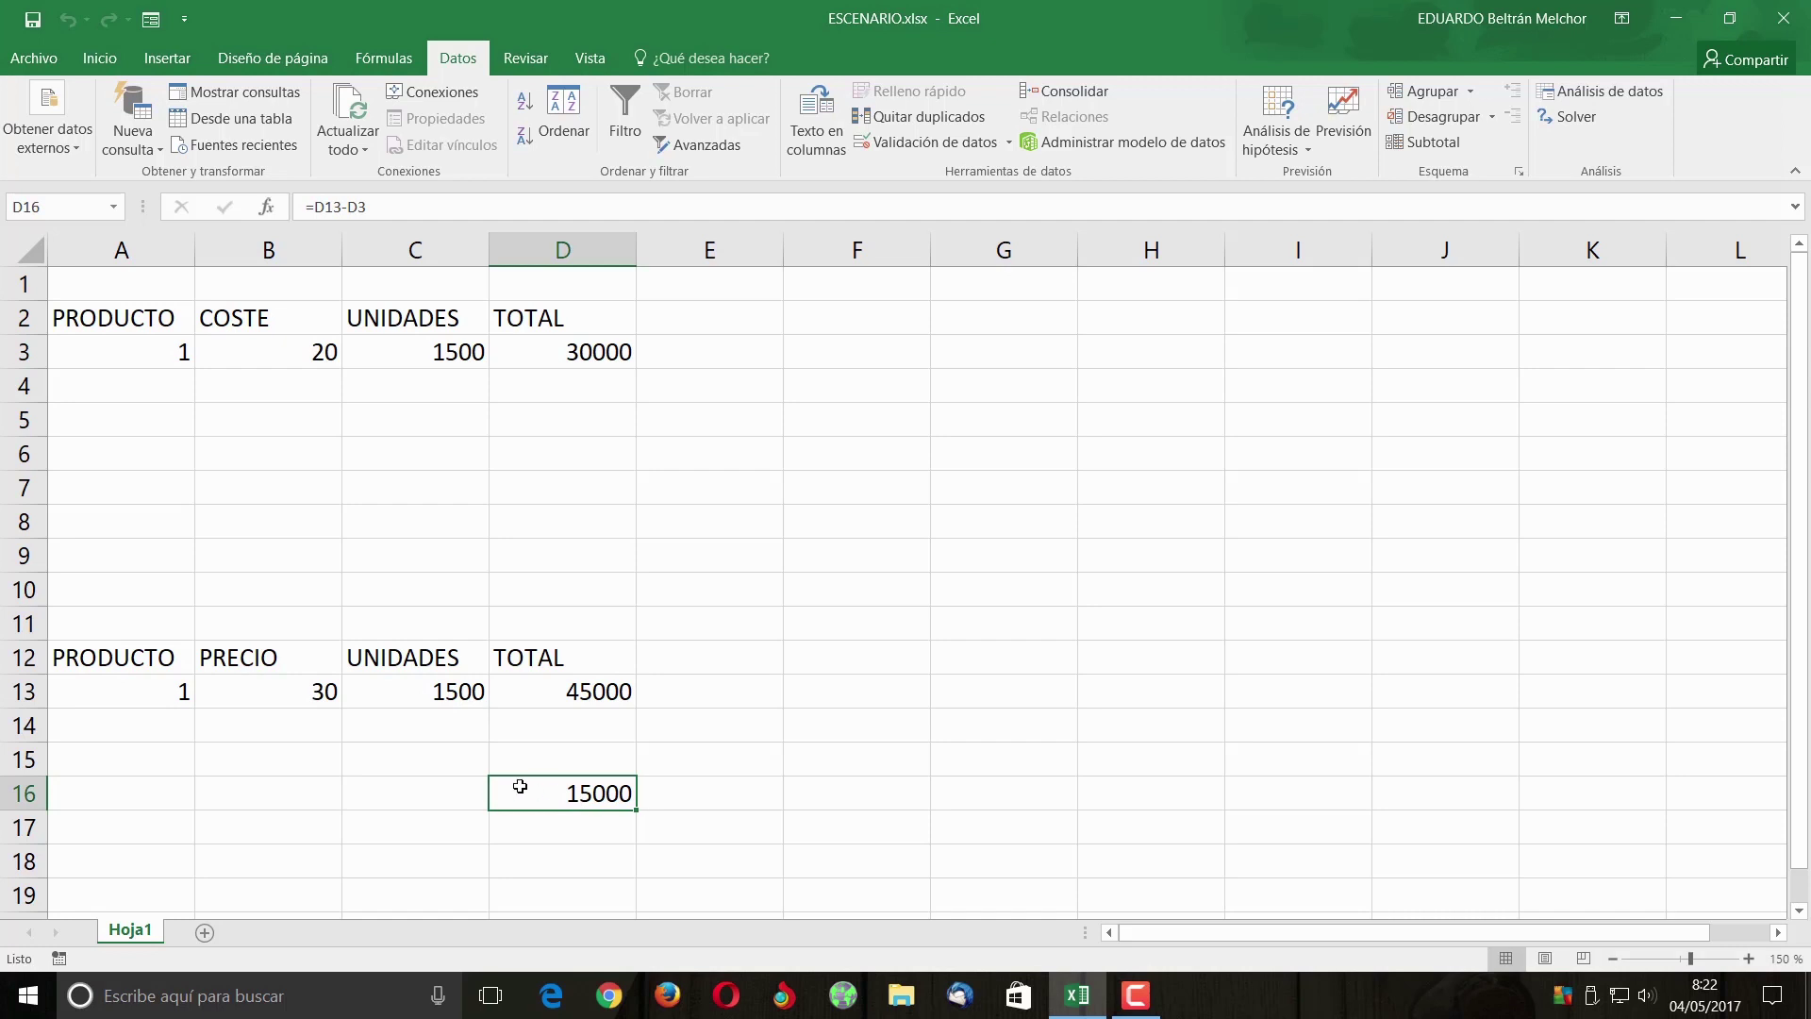
click(422, 795)
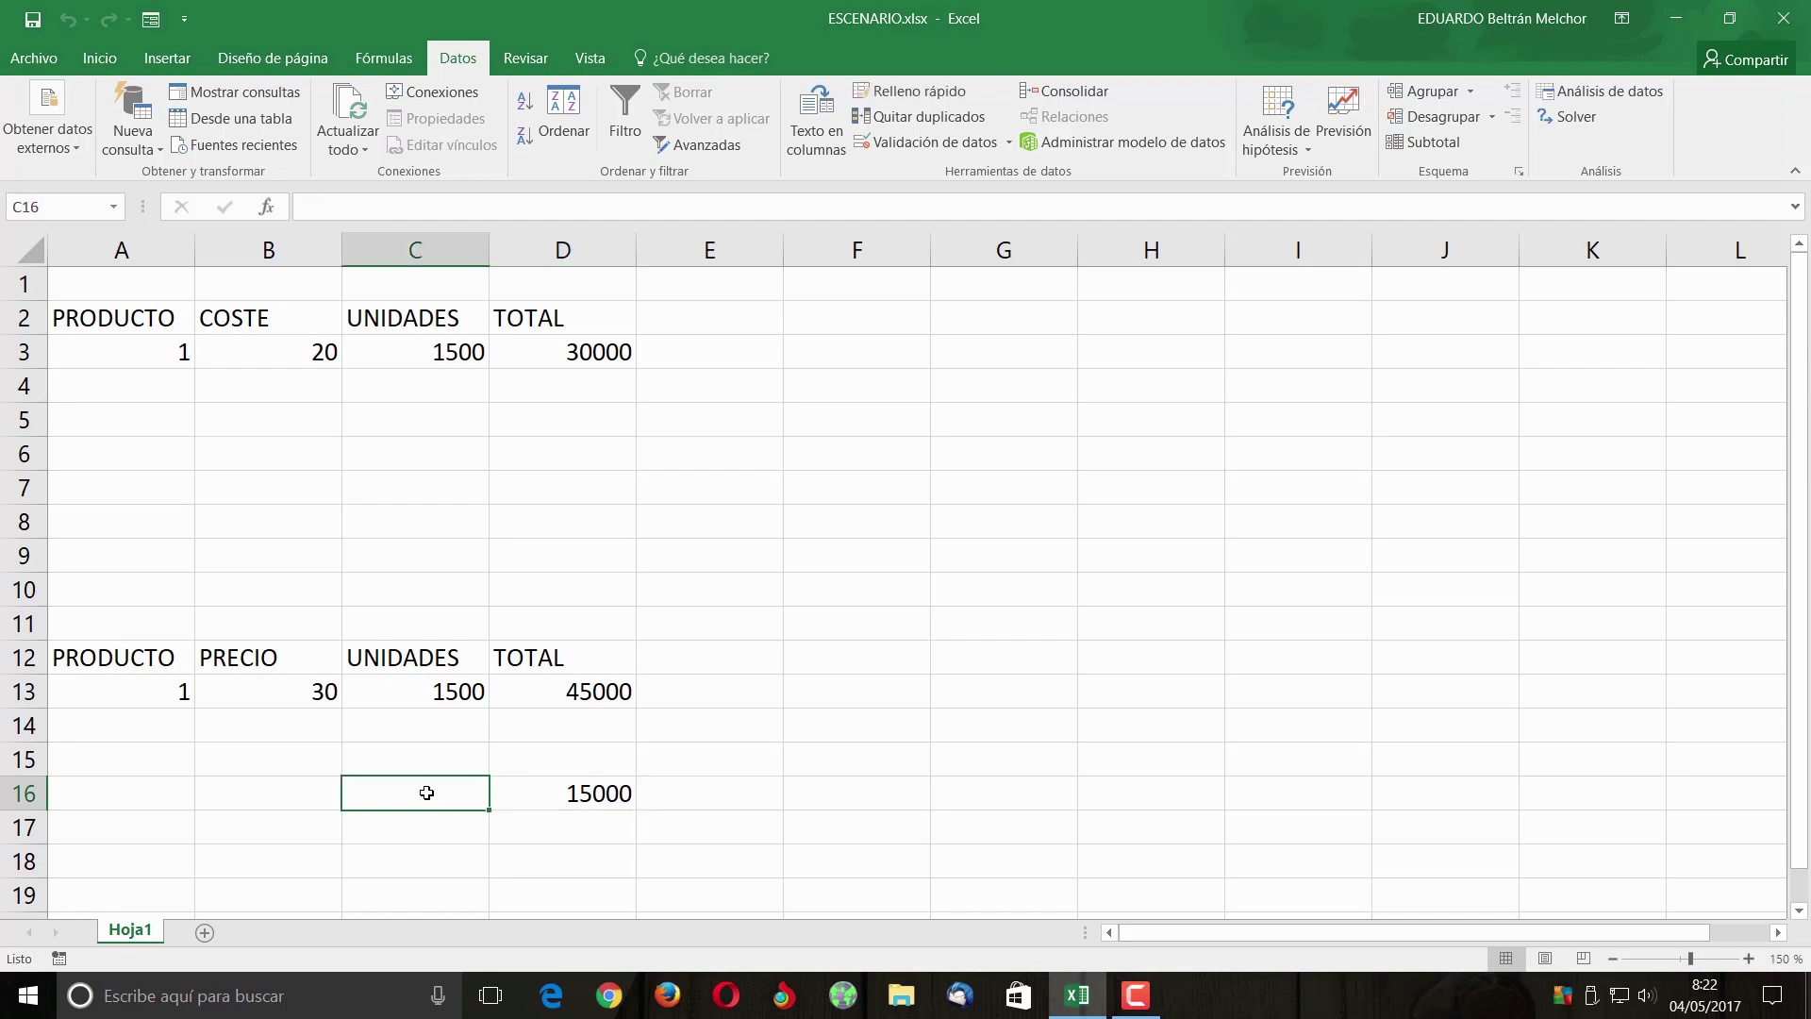
Step: Type BENEFICIO in C16 as the label for the 15000 profit in D16
text(BENEFICIO)
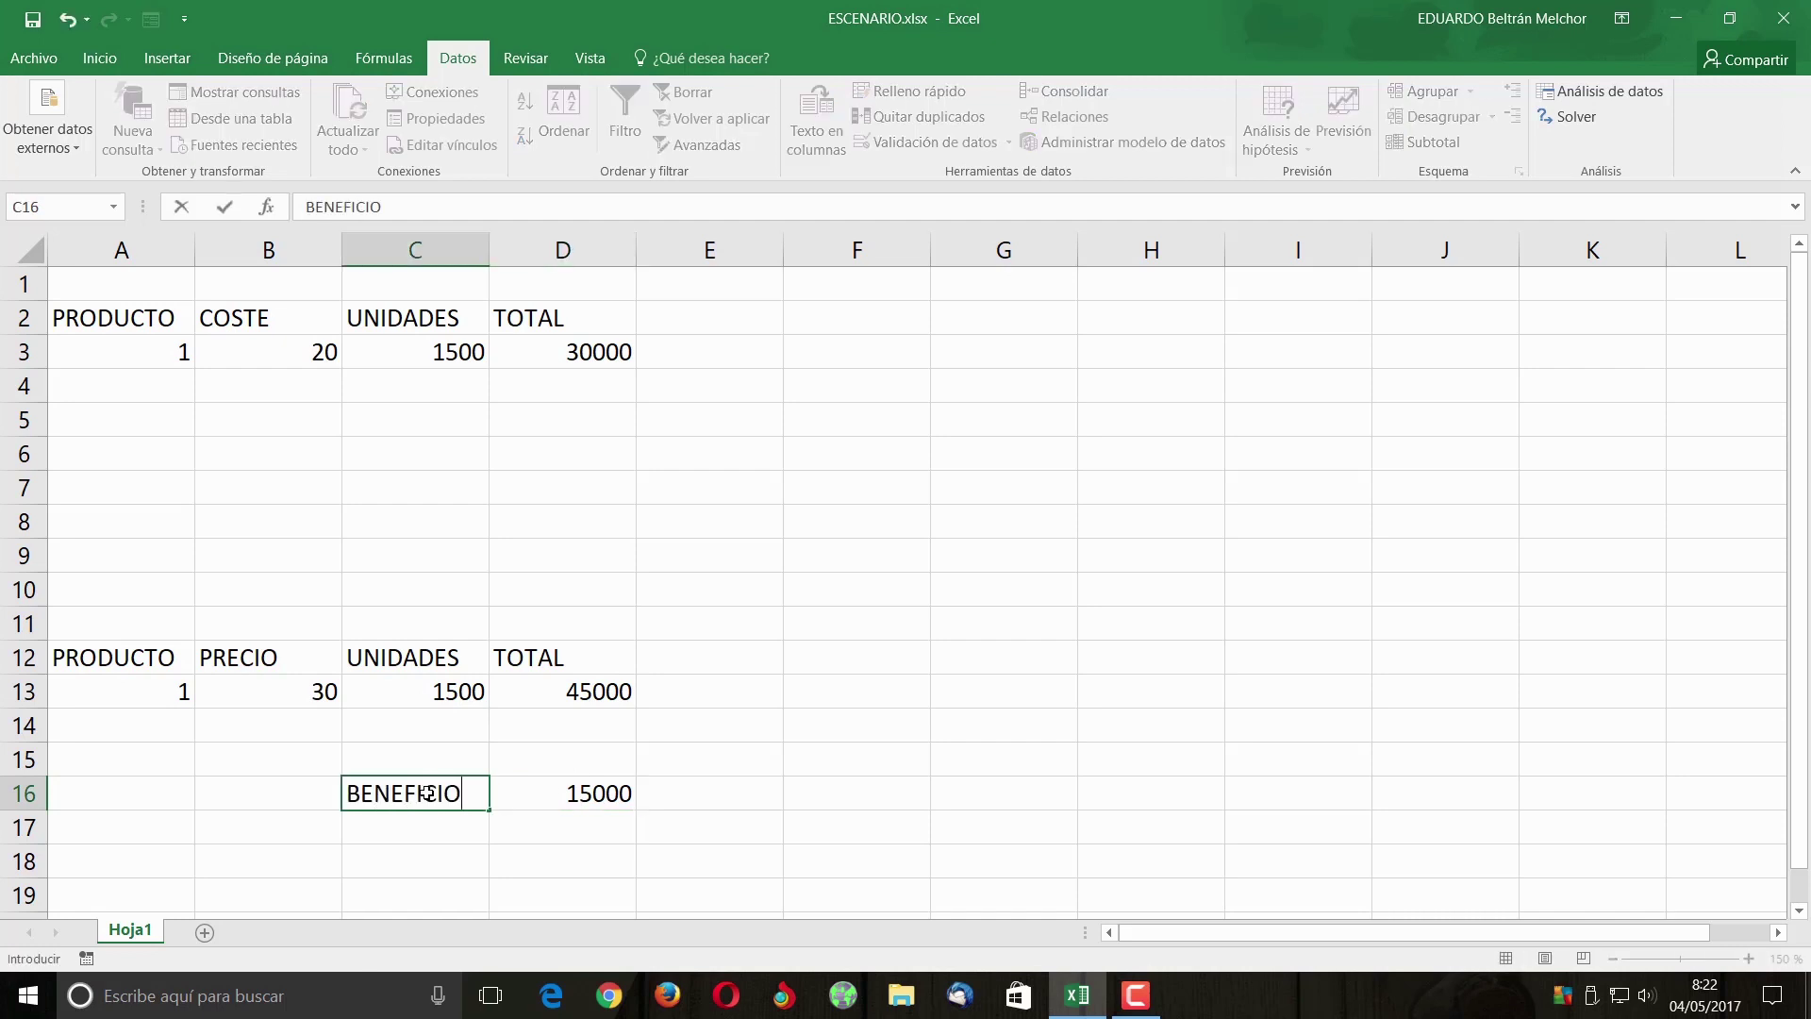
key(Return)
click(593, 803)
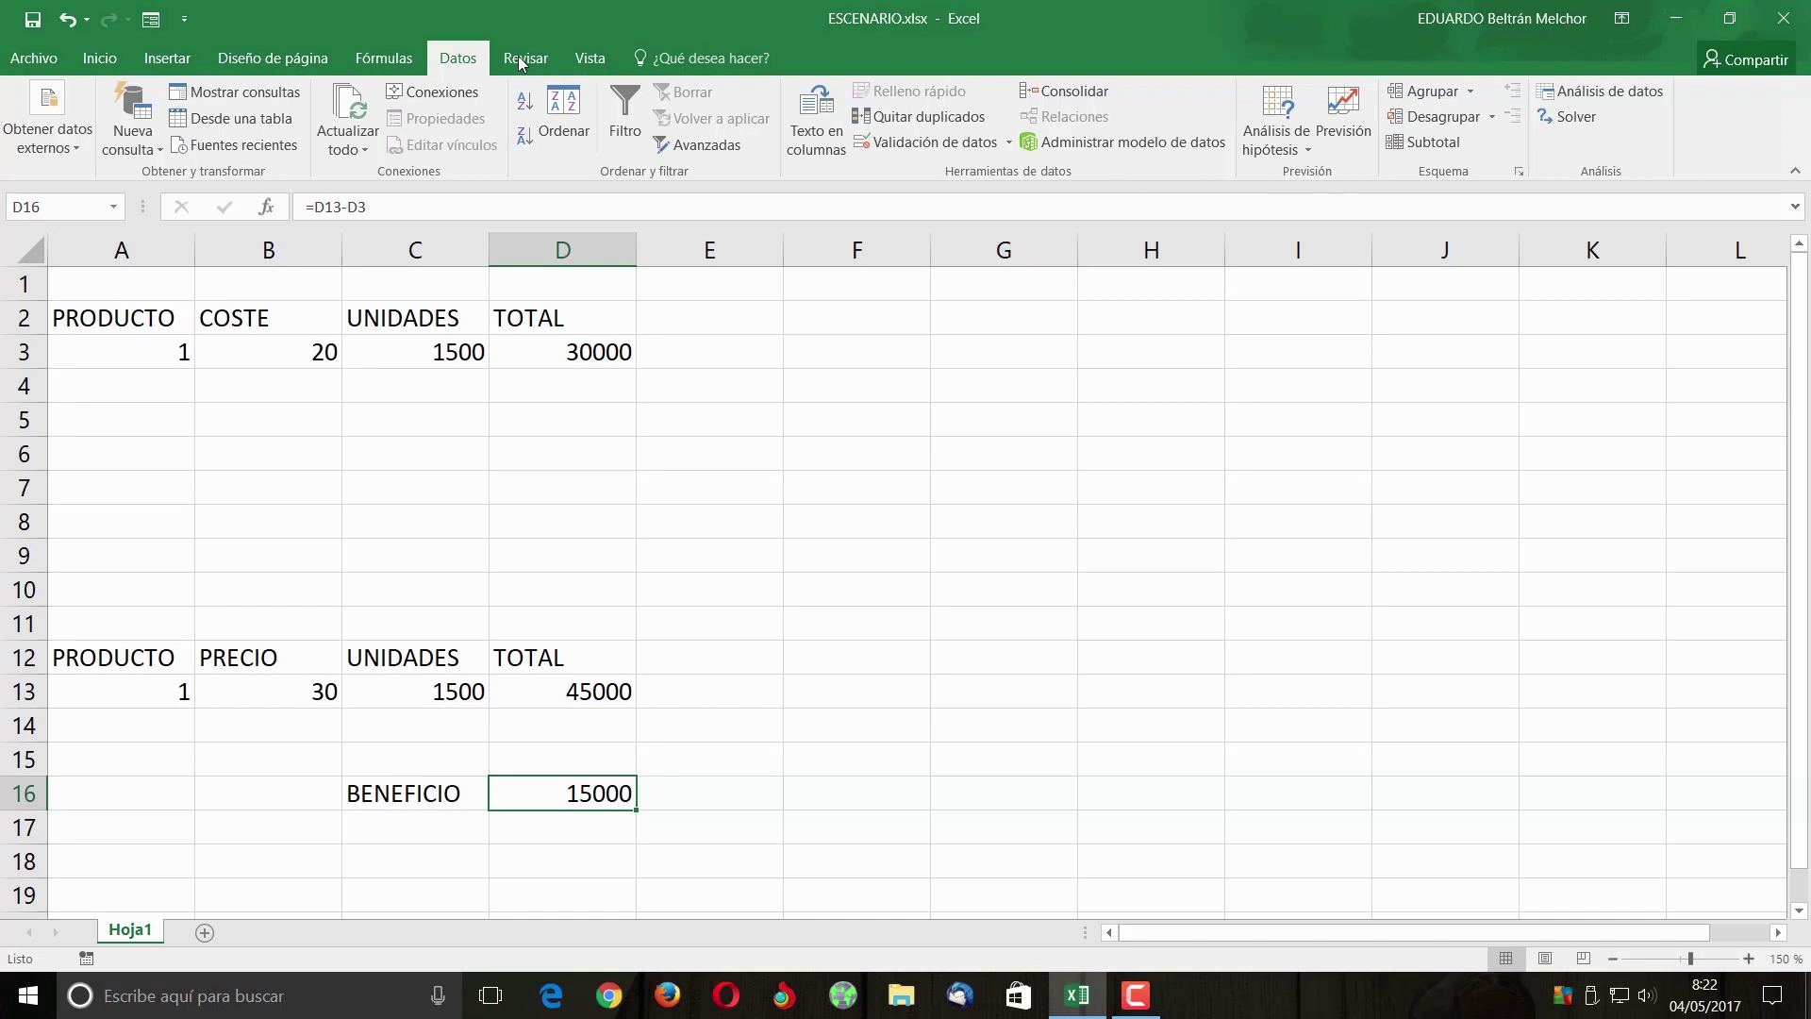
click(1308, 157)
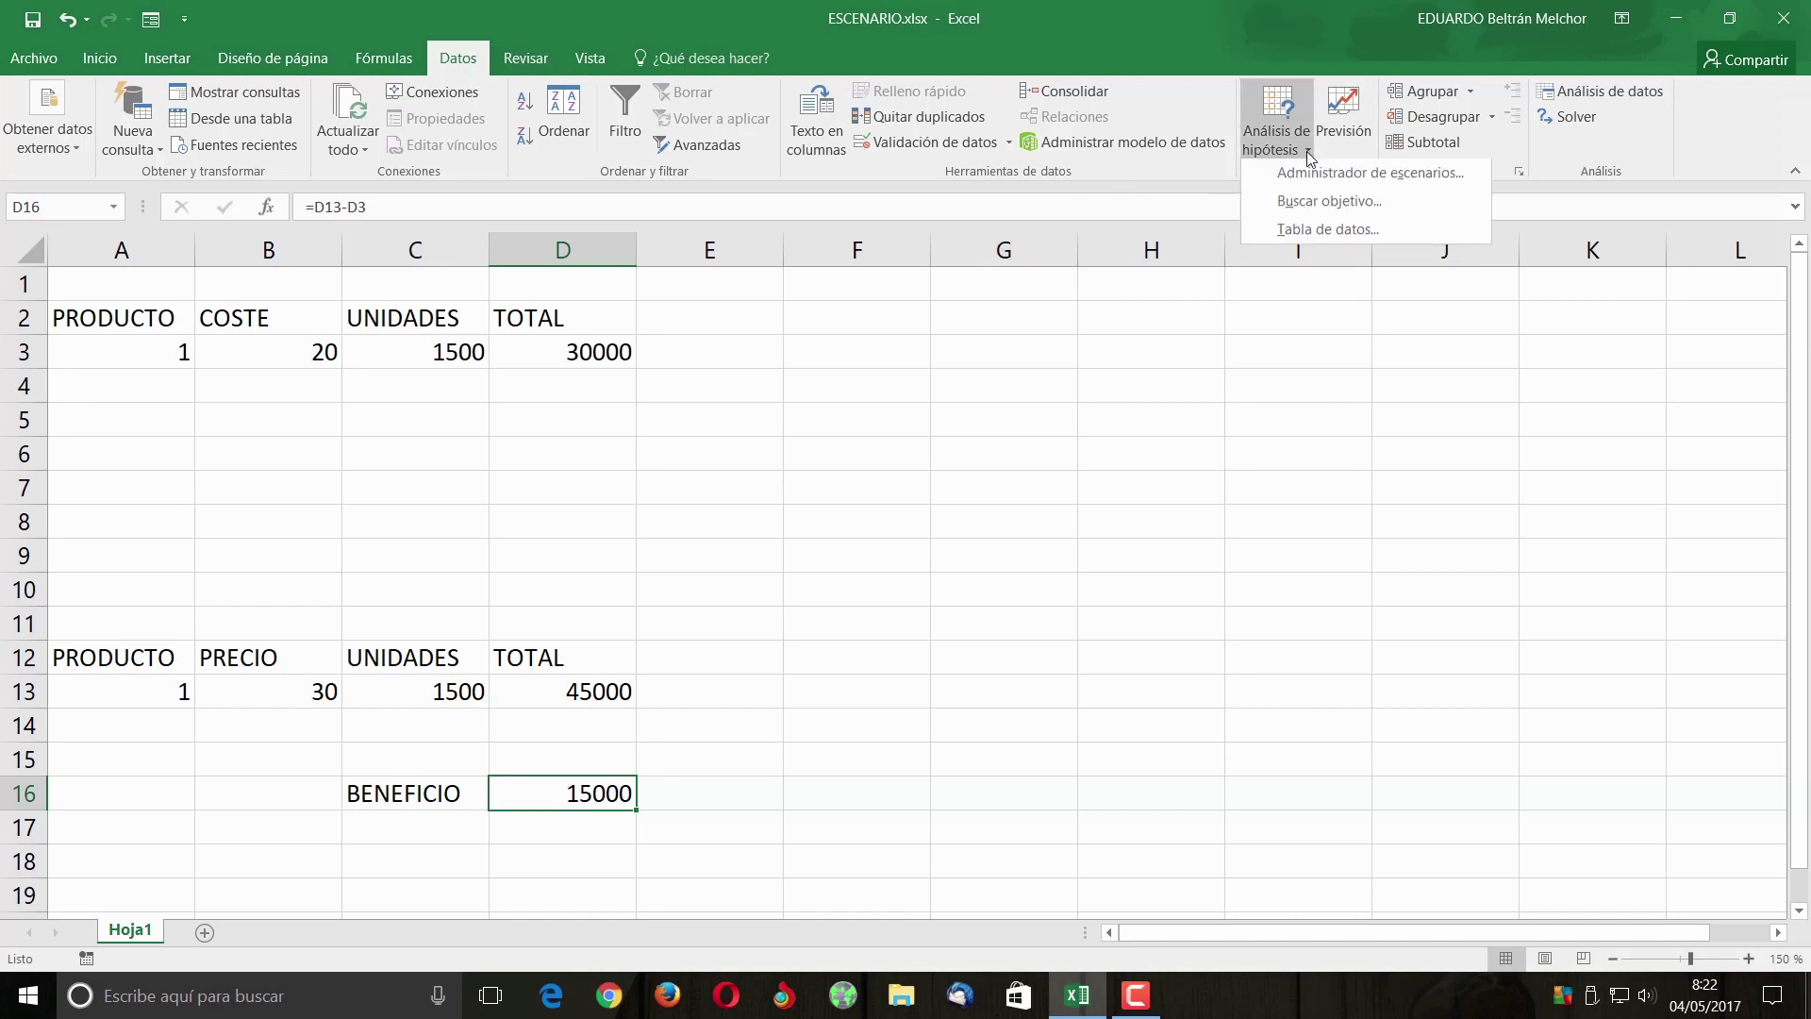
Step: In the Scenario Manager, add a scenario named EXCELENTE with changing cell C13
click(1316, 175)
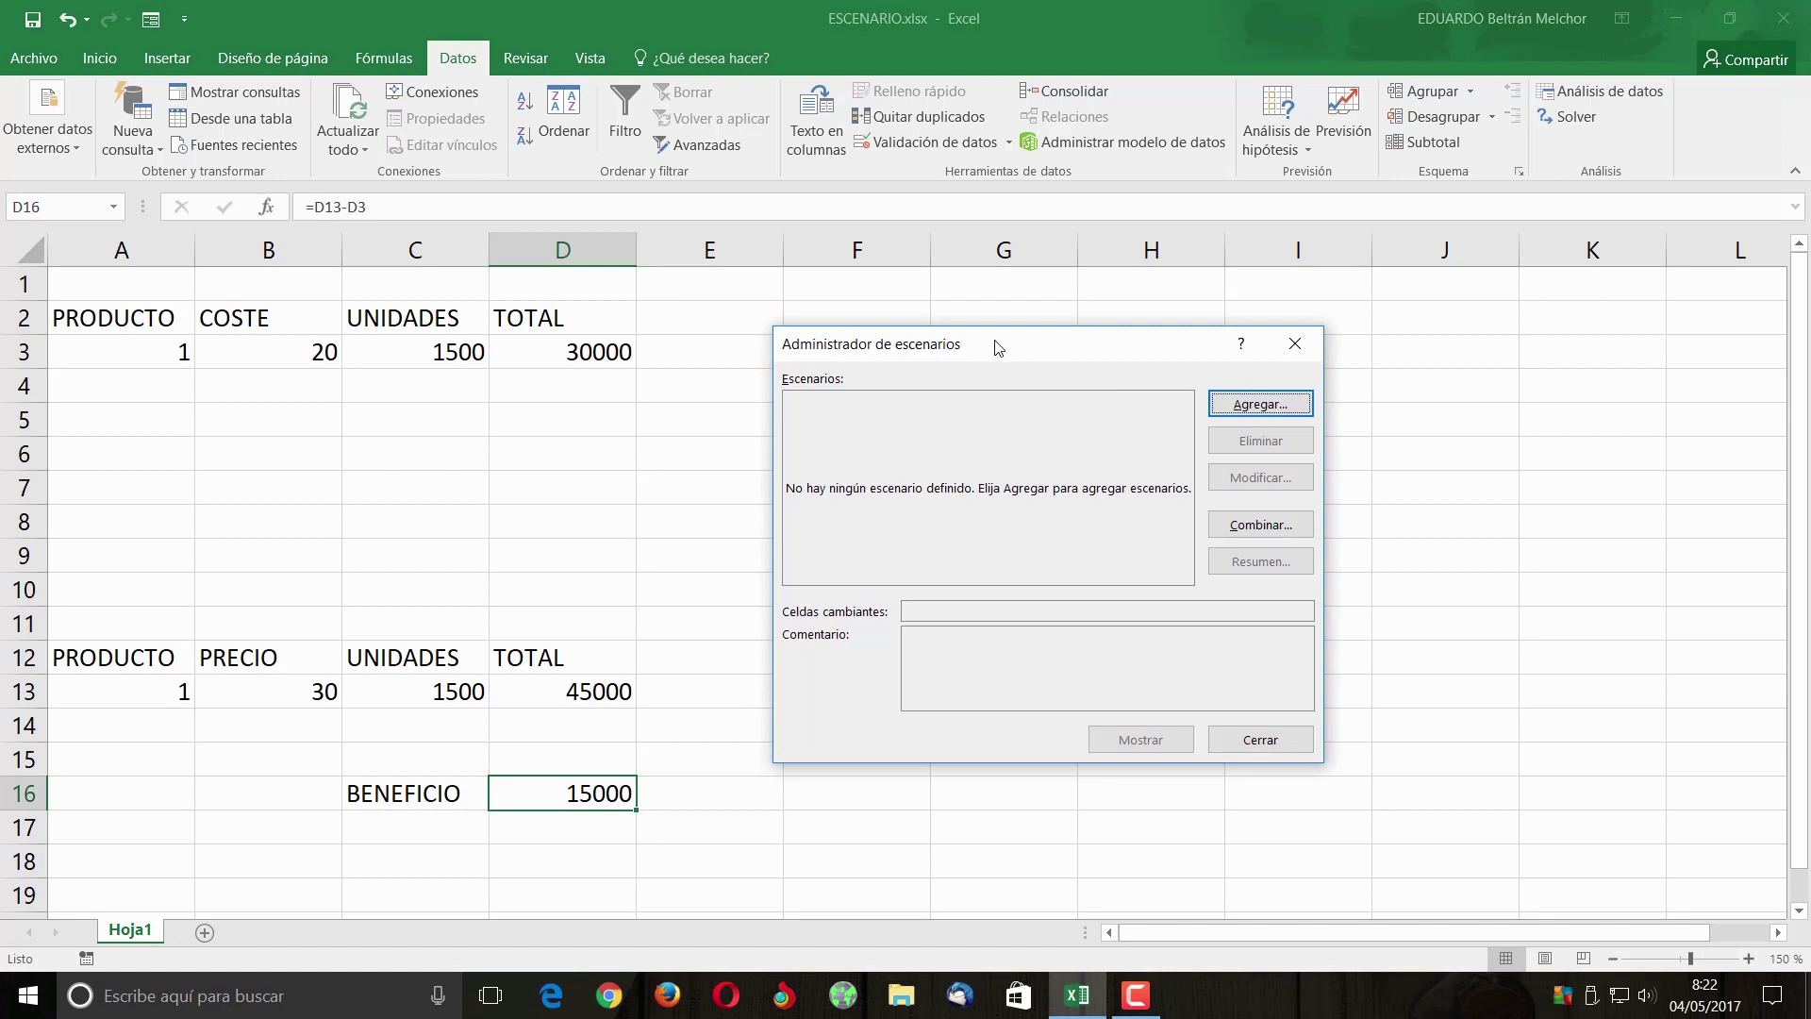
drag(995, 344, 1103, 343)
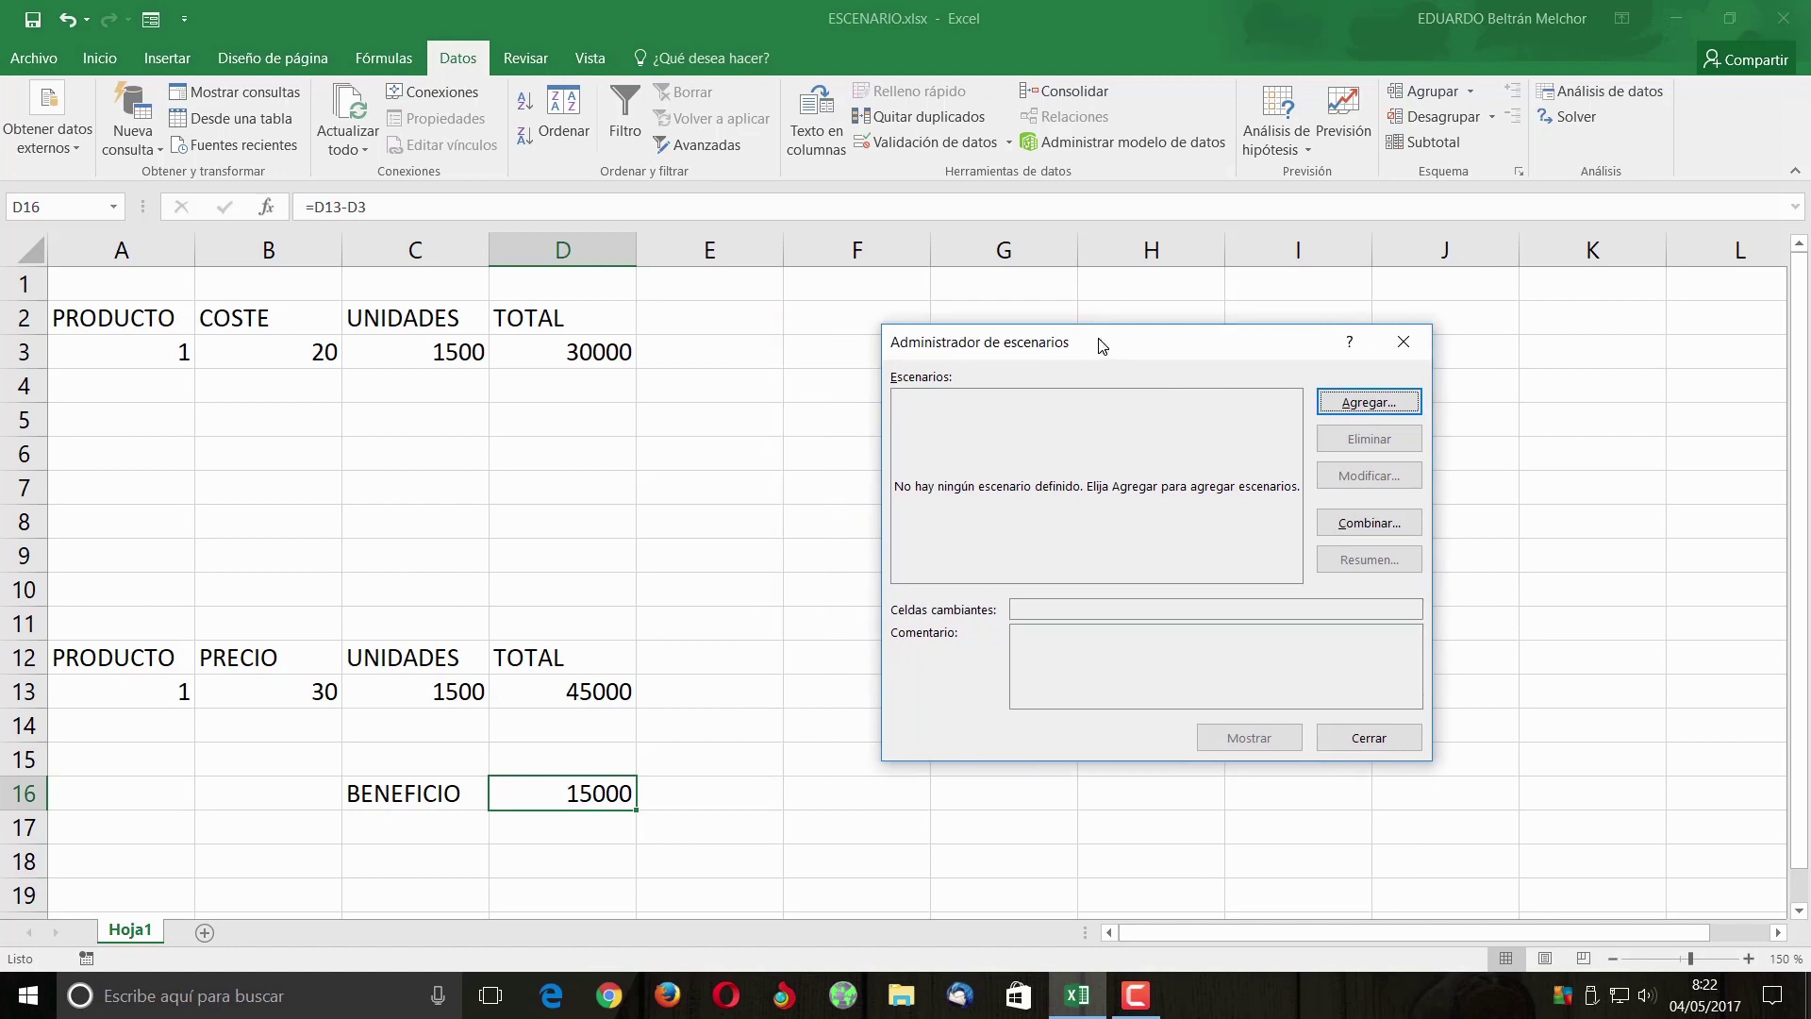
click(1353, 412)
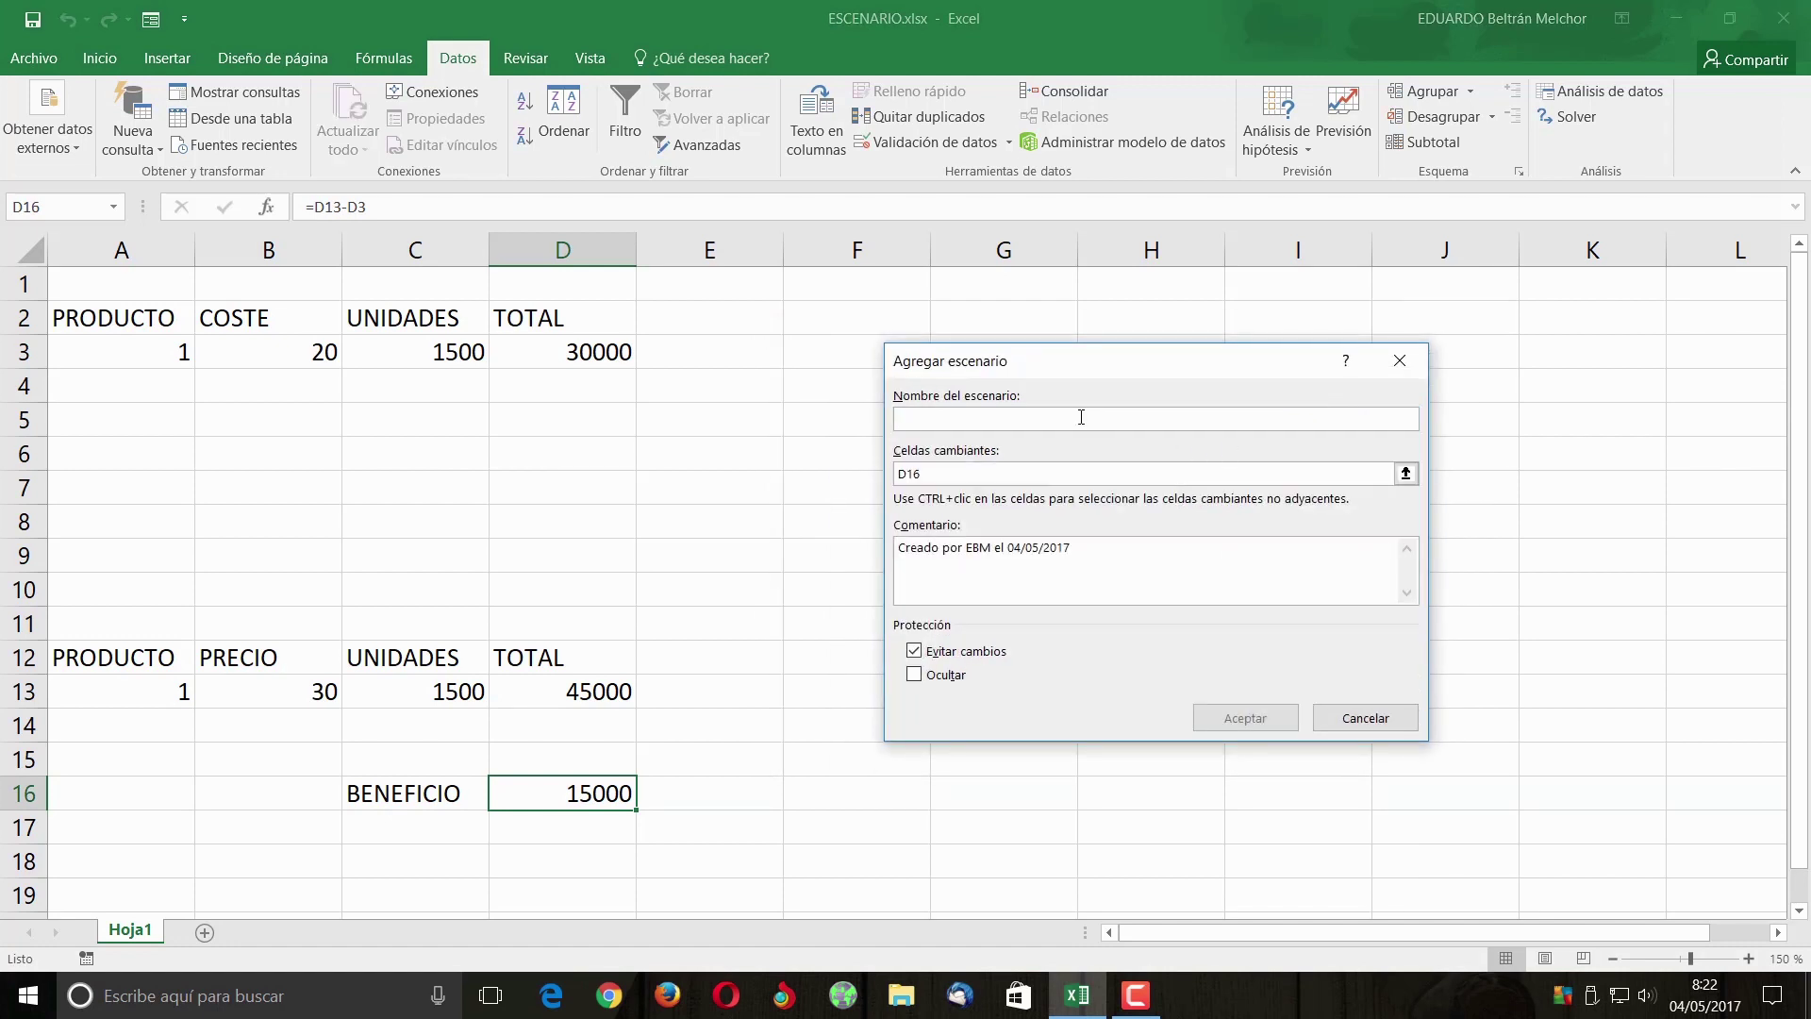
text(EXCELENTE)
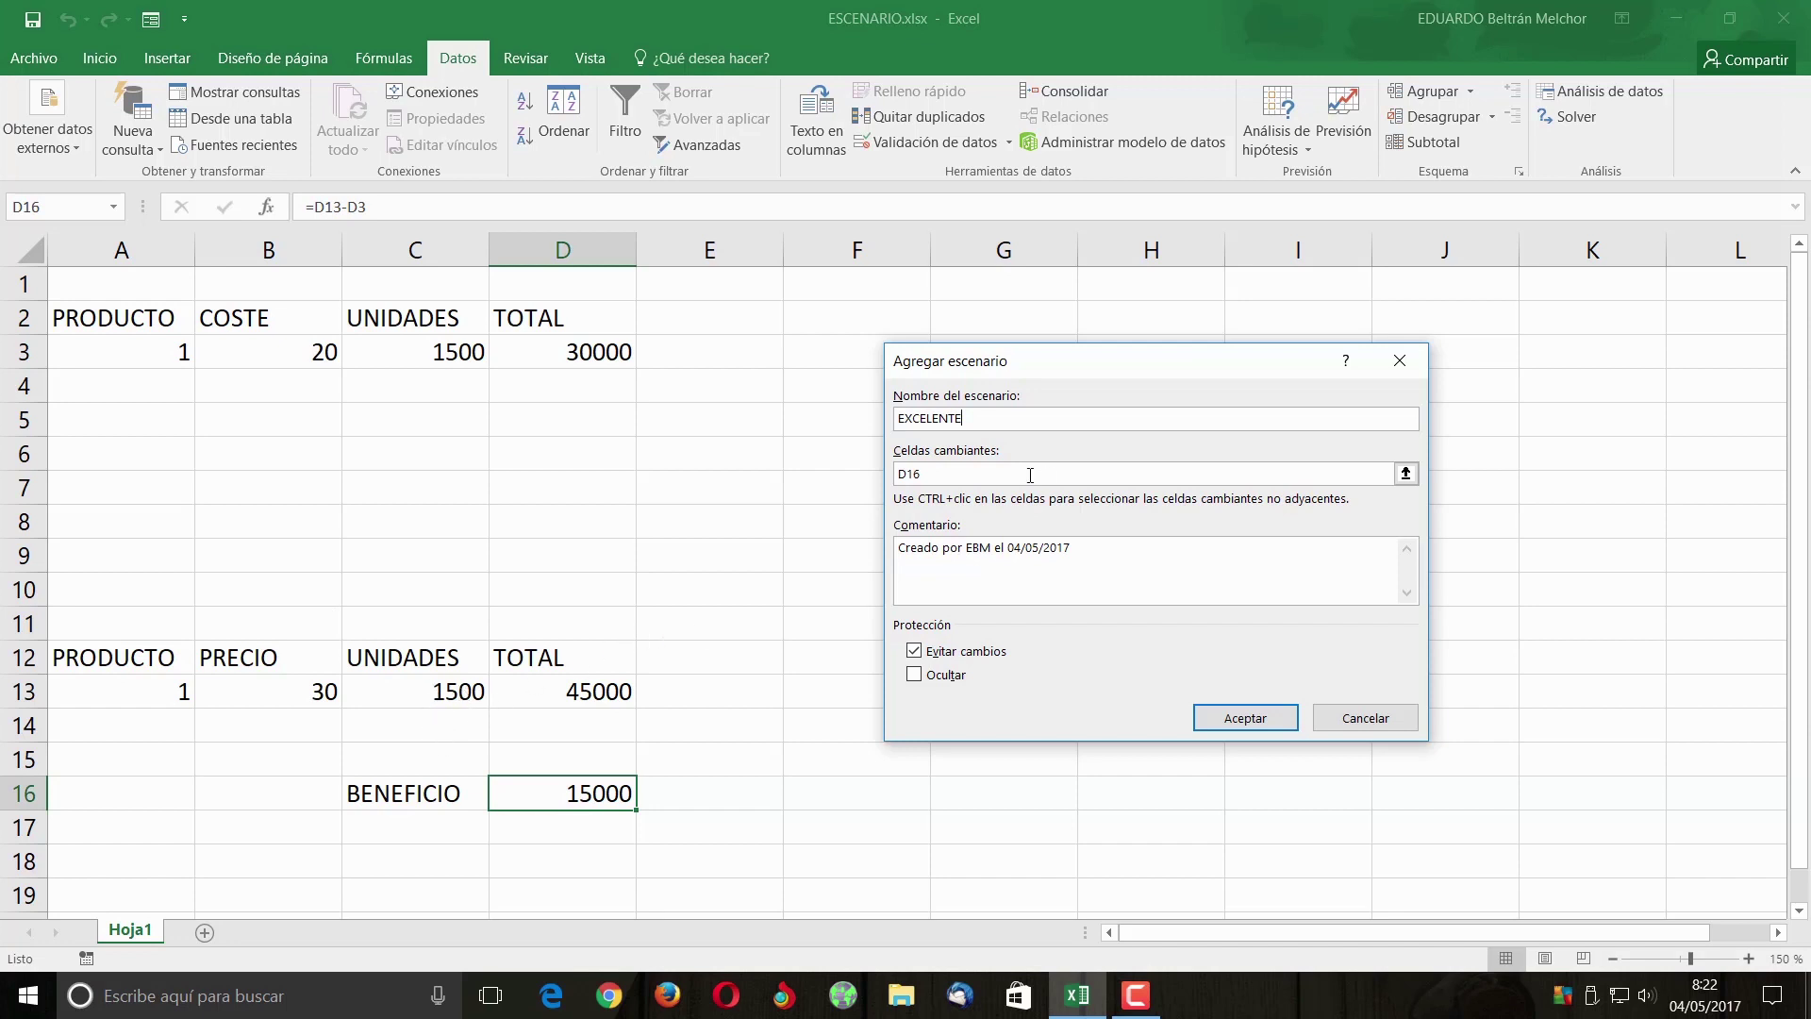
key(Tab)
click(446, 692)
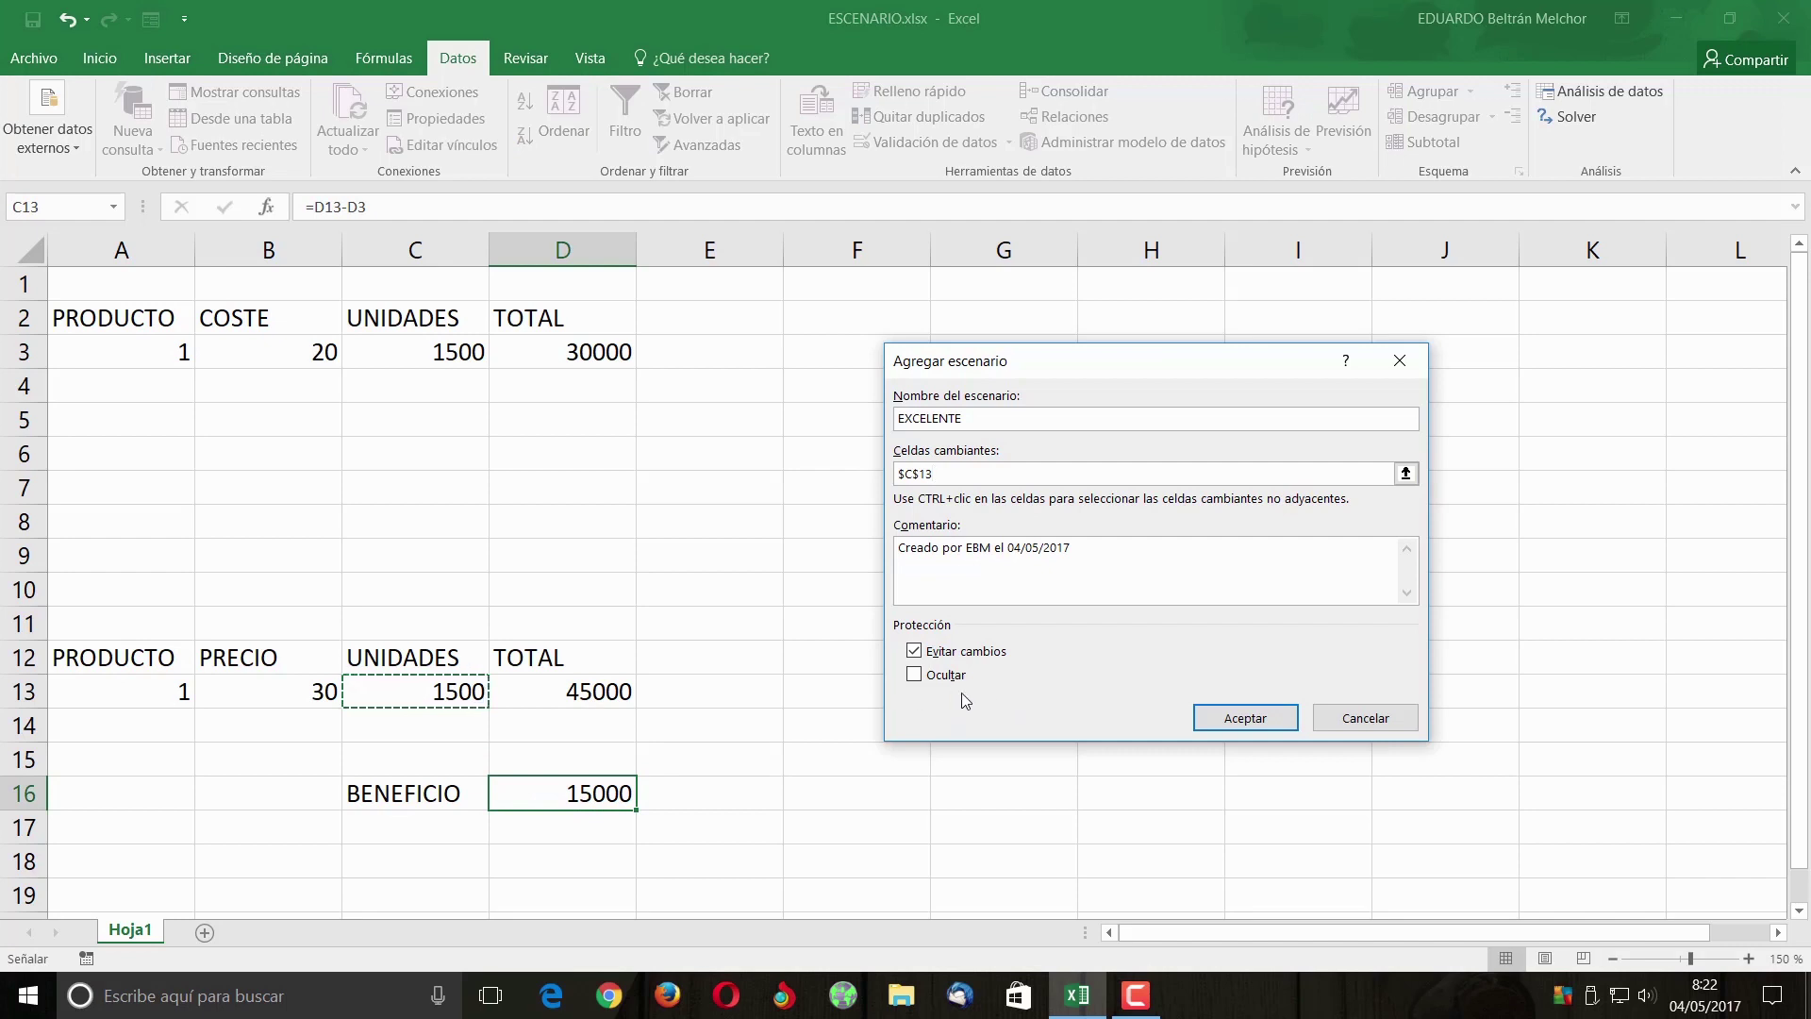
click(1238, 718)
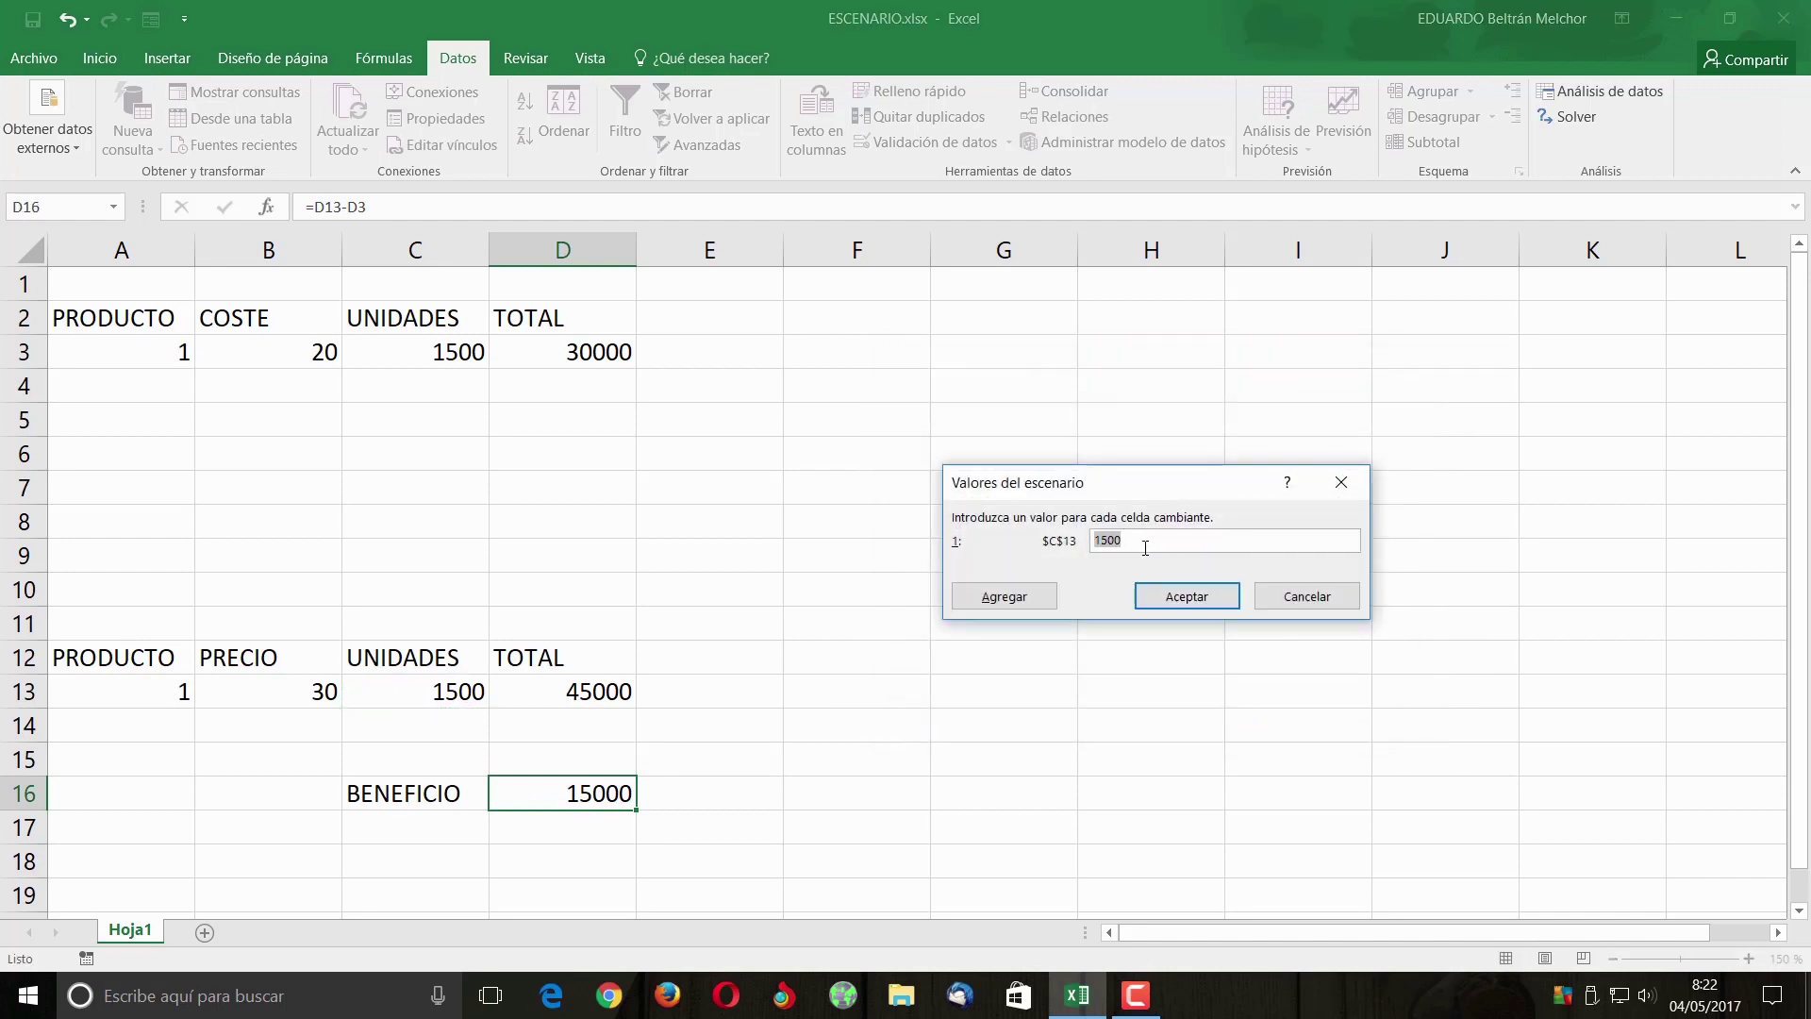
Step: Keep EXCELENTE at 1500 units and add a BUENO scenario with C13 at 1000
click(1042, 599)
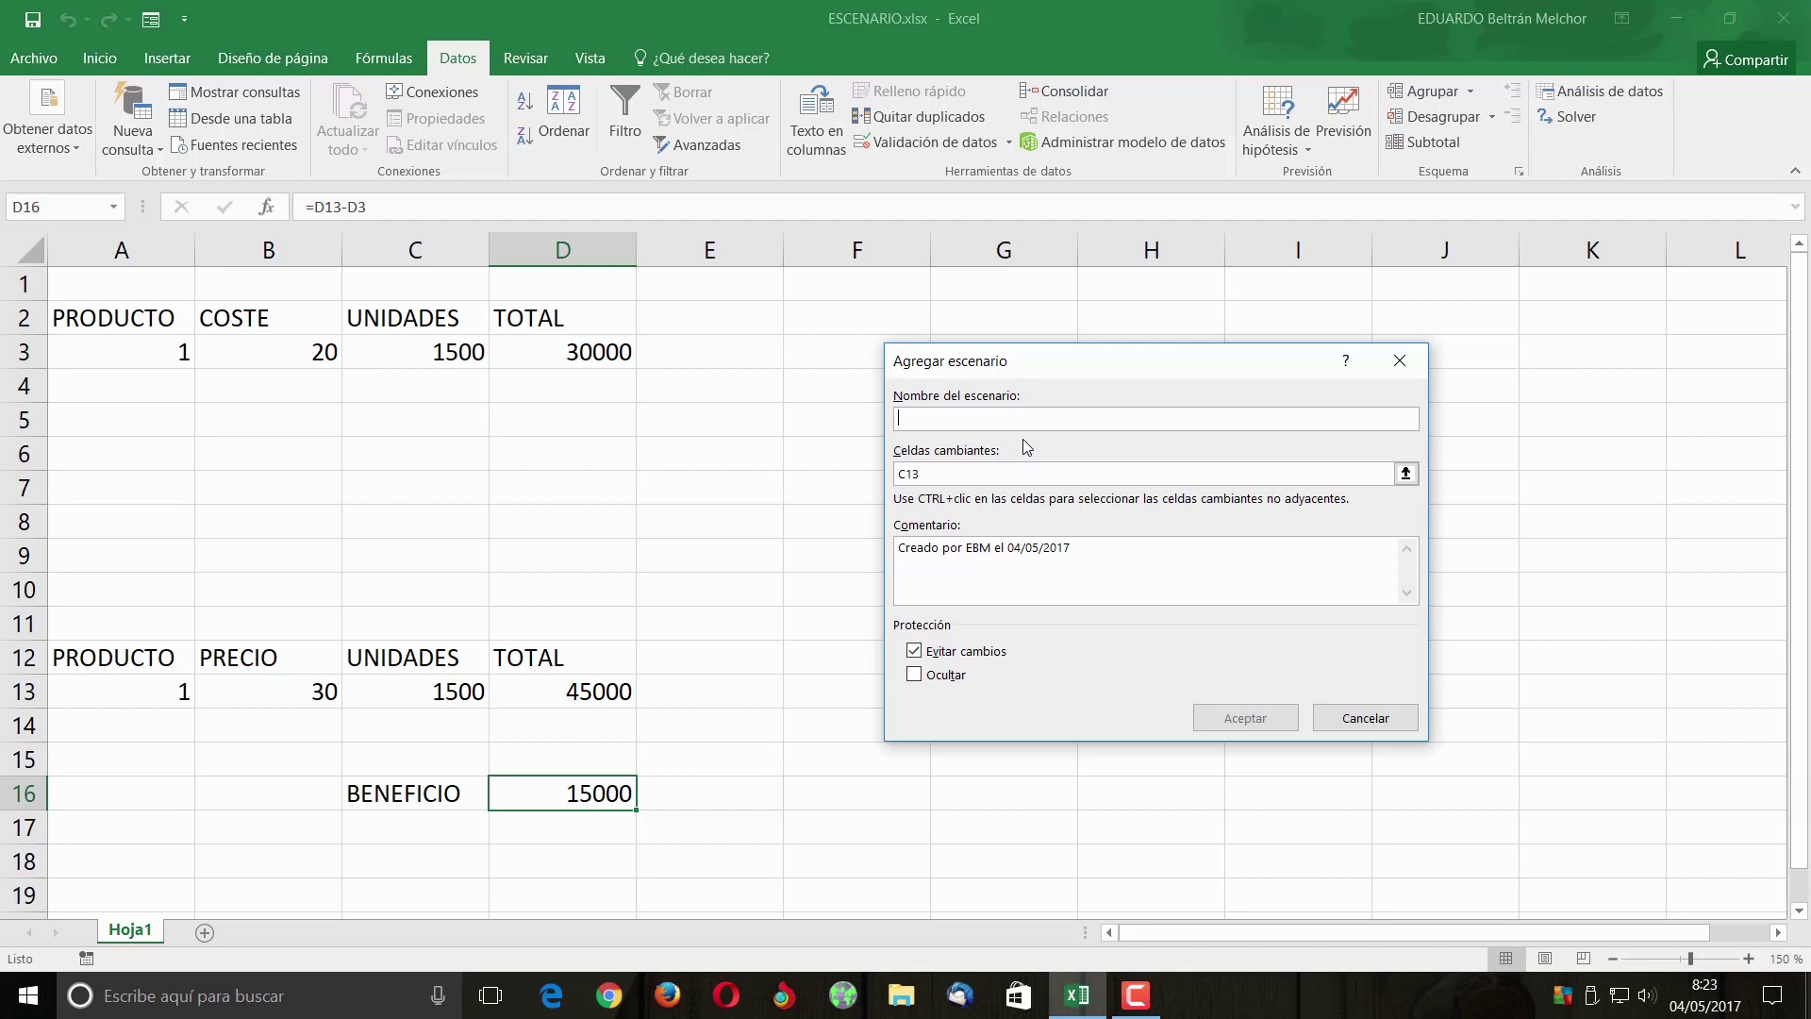
text(BU)
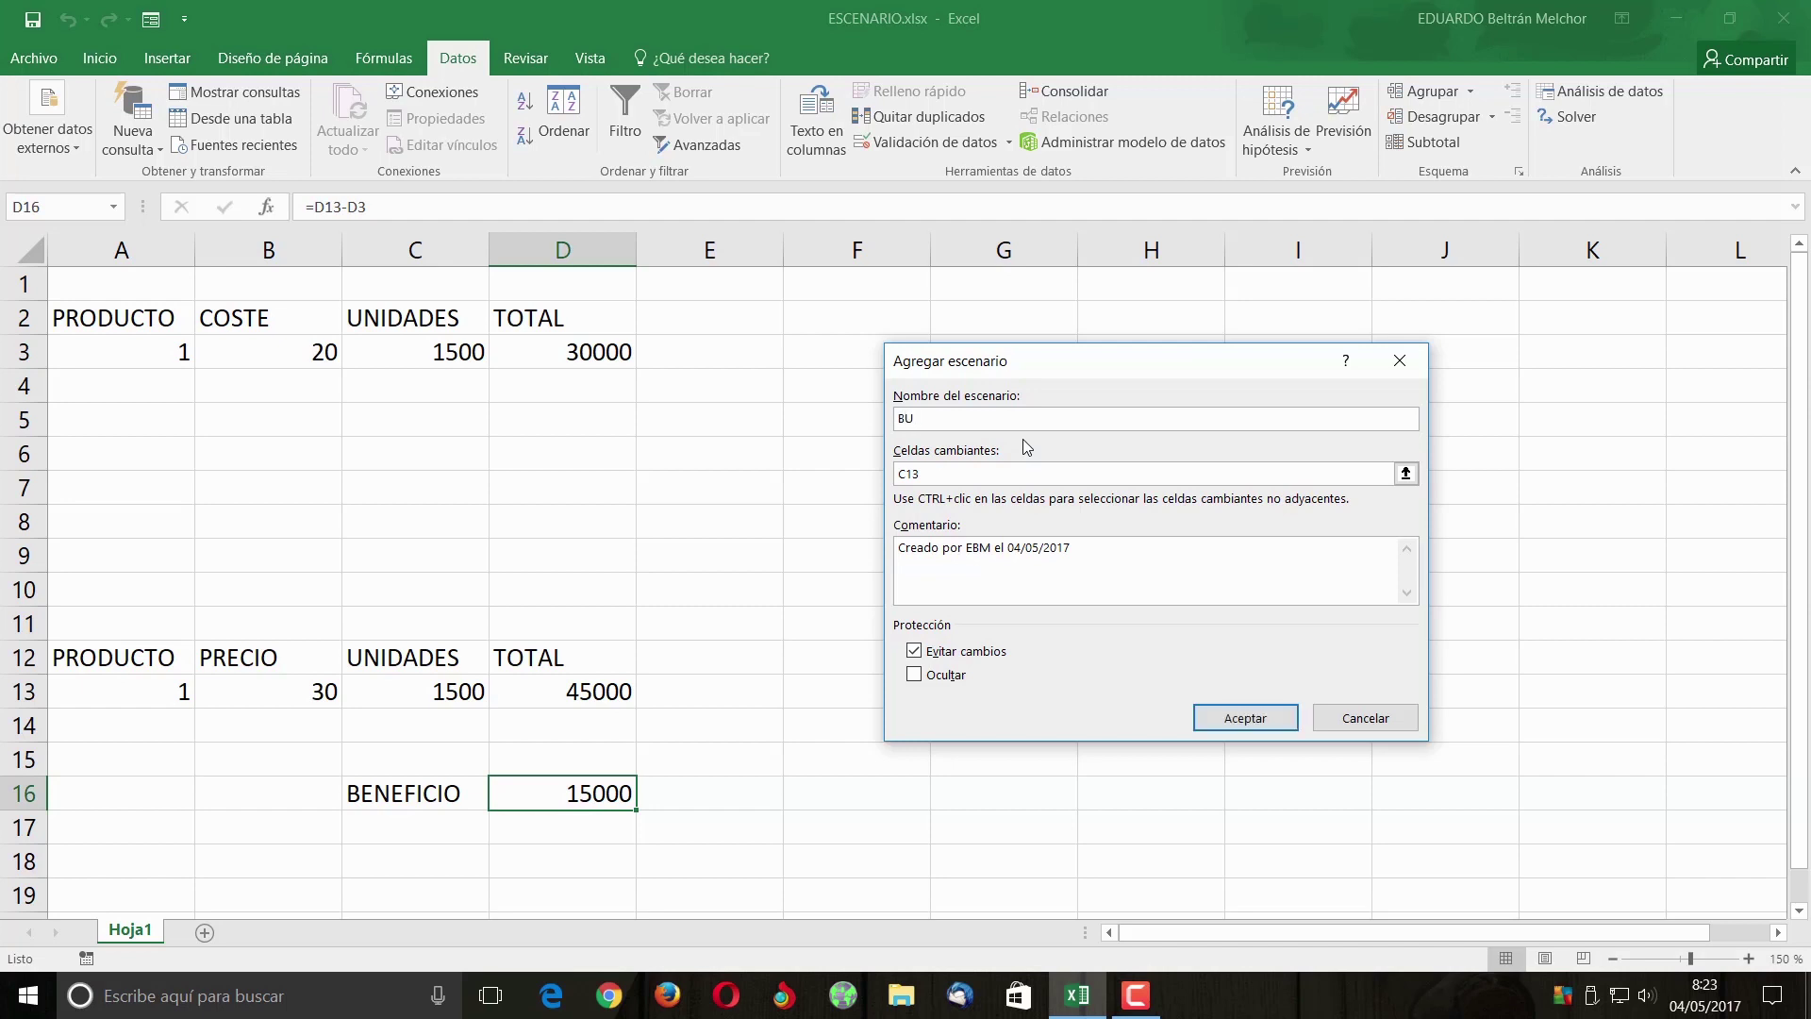
text(ENO)
click(1235, 724)
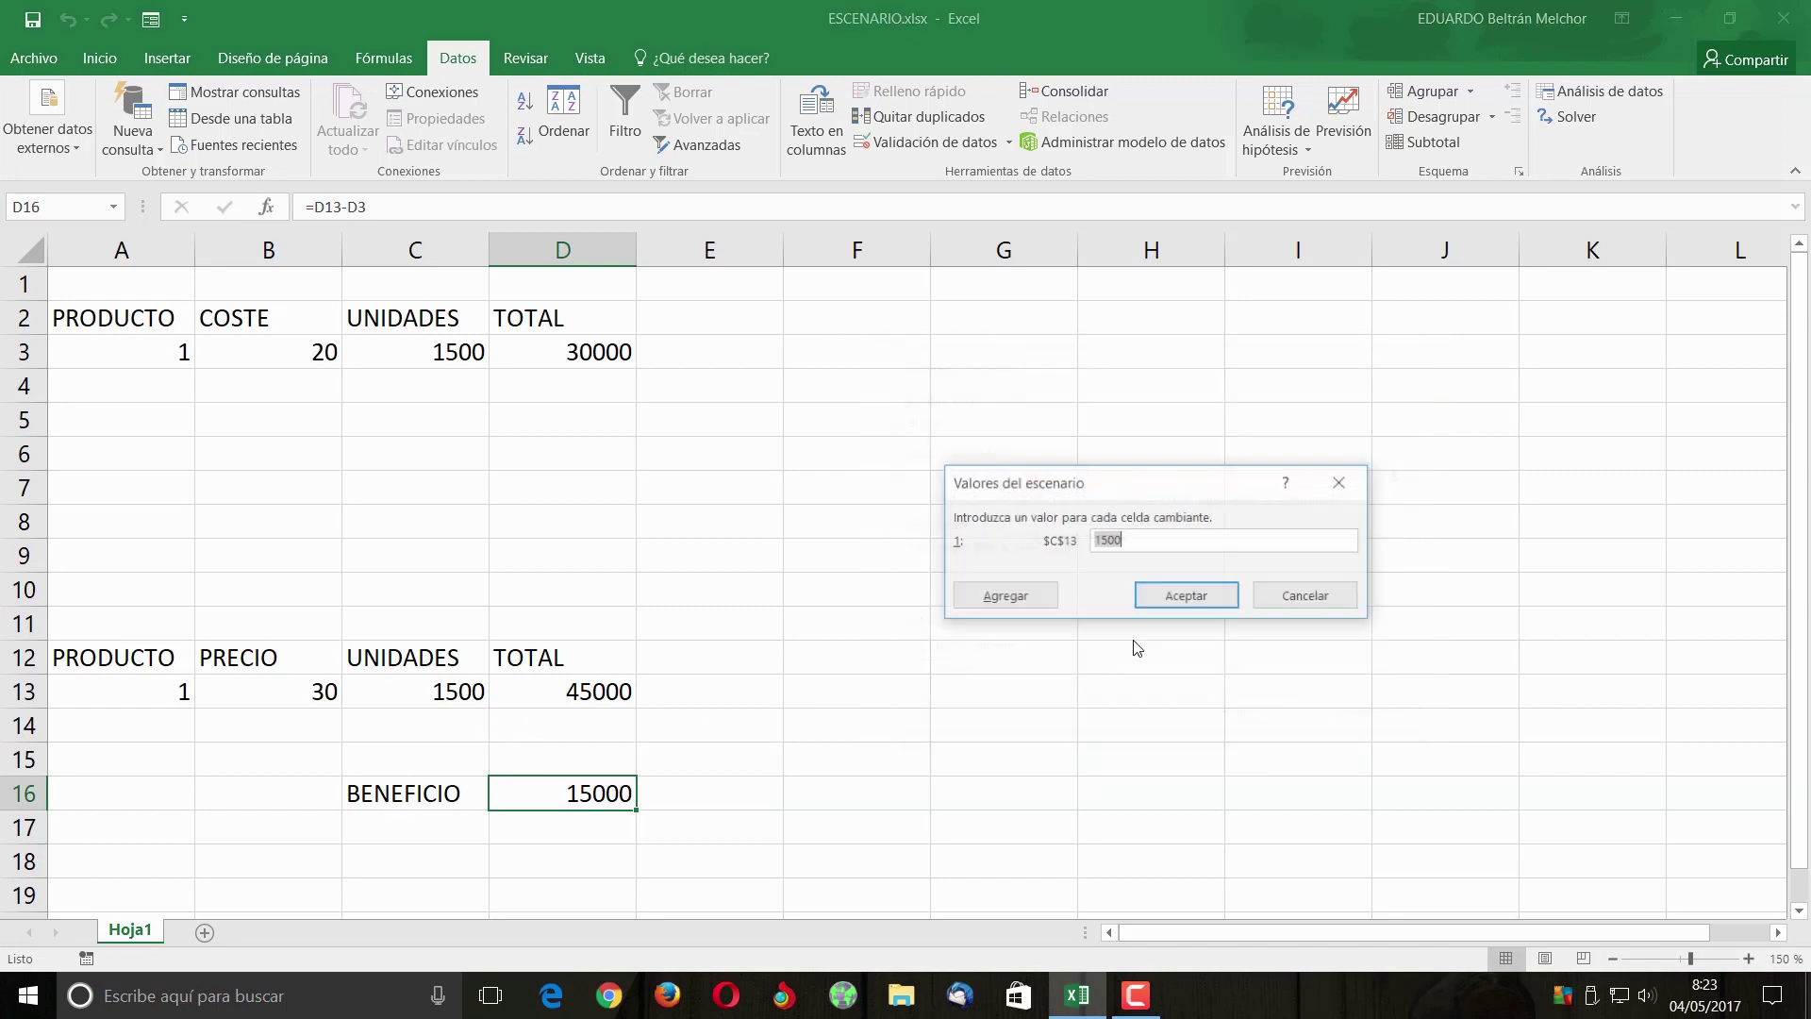
text(1)
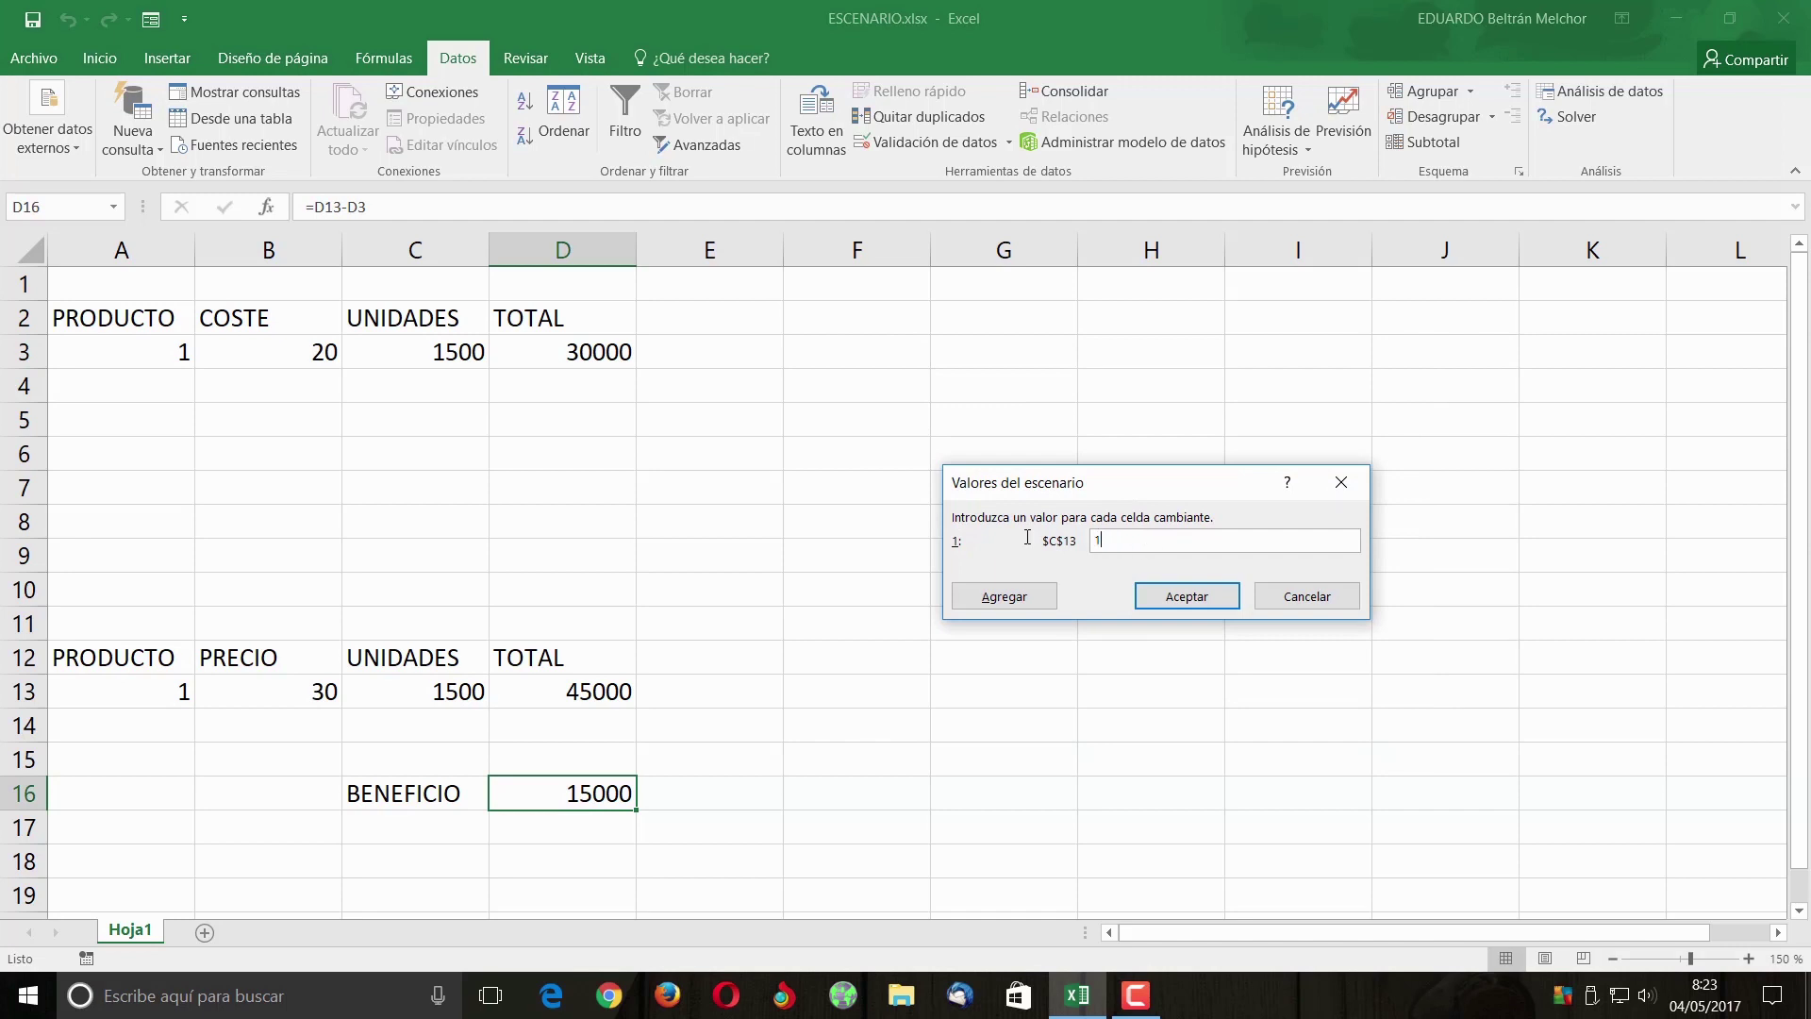
click(1001, 596)
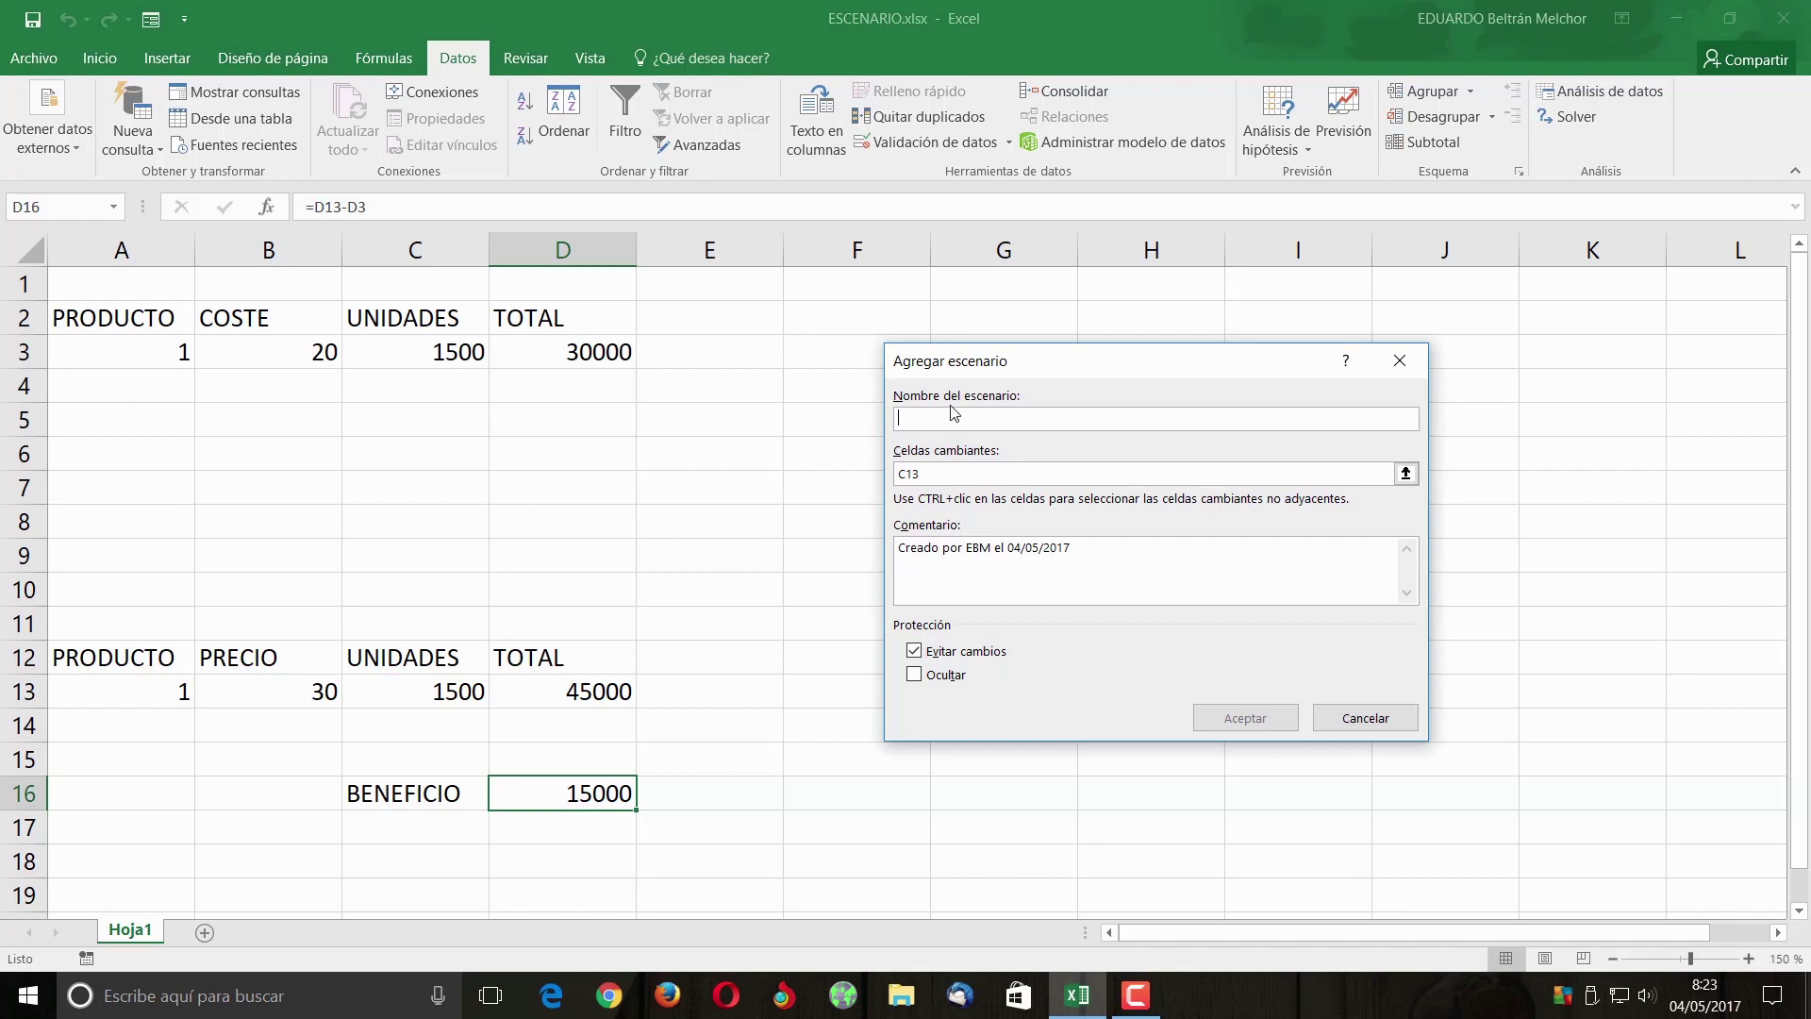
Step: Add a MALO scenario with C13 at 700 units, then cancel the extra blank scenario
text(MALO)
click(1238, 719)
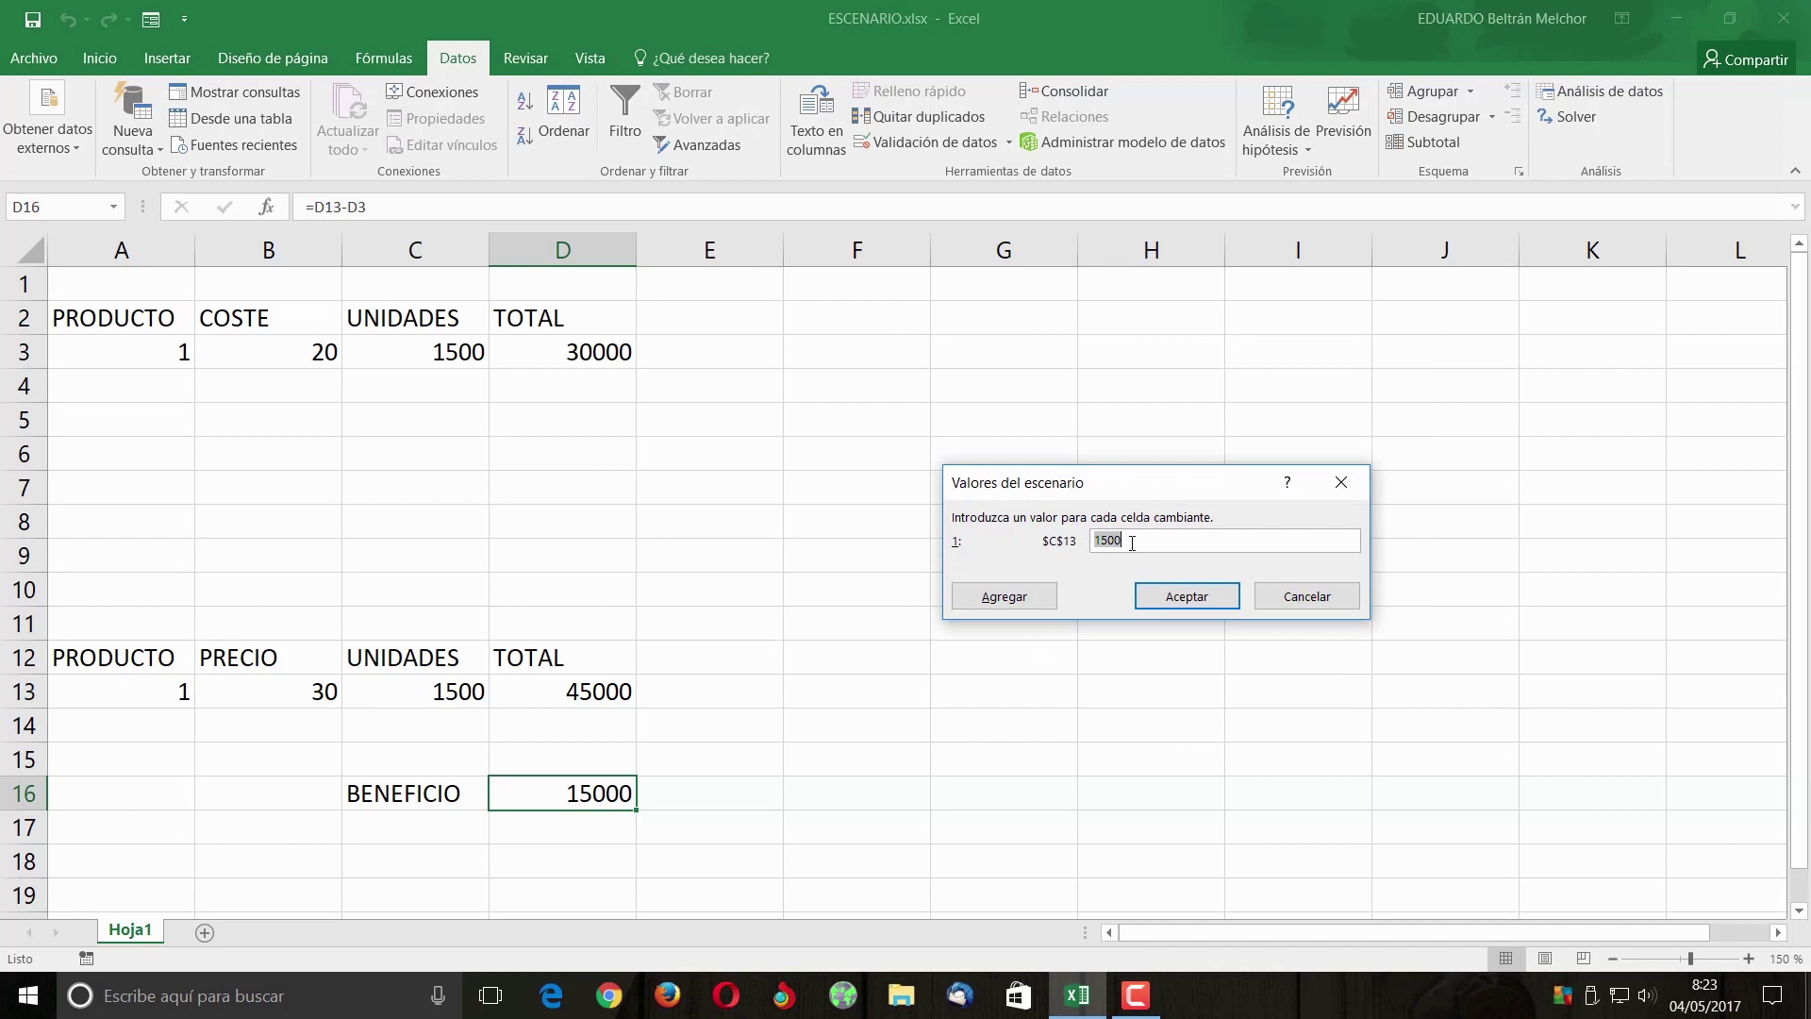
text(700)
click(1037, 587)
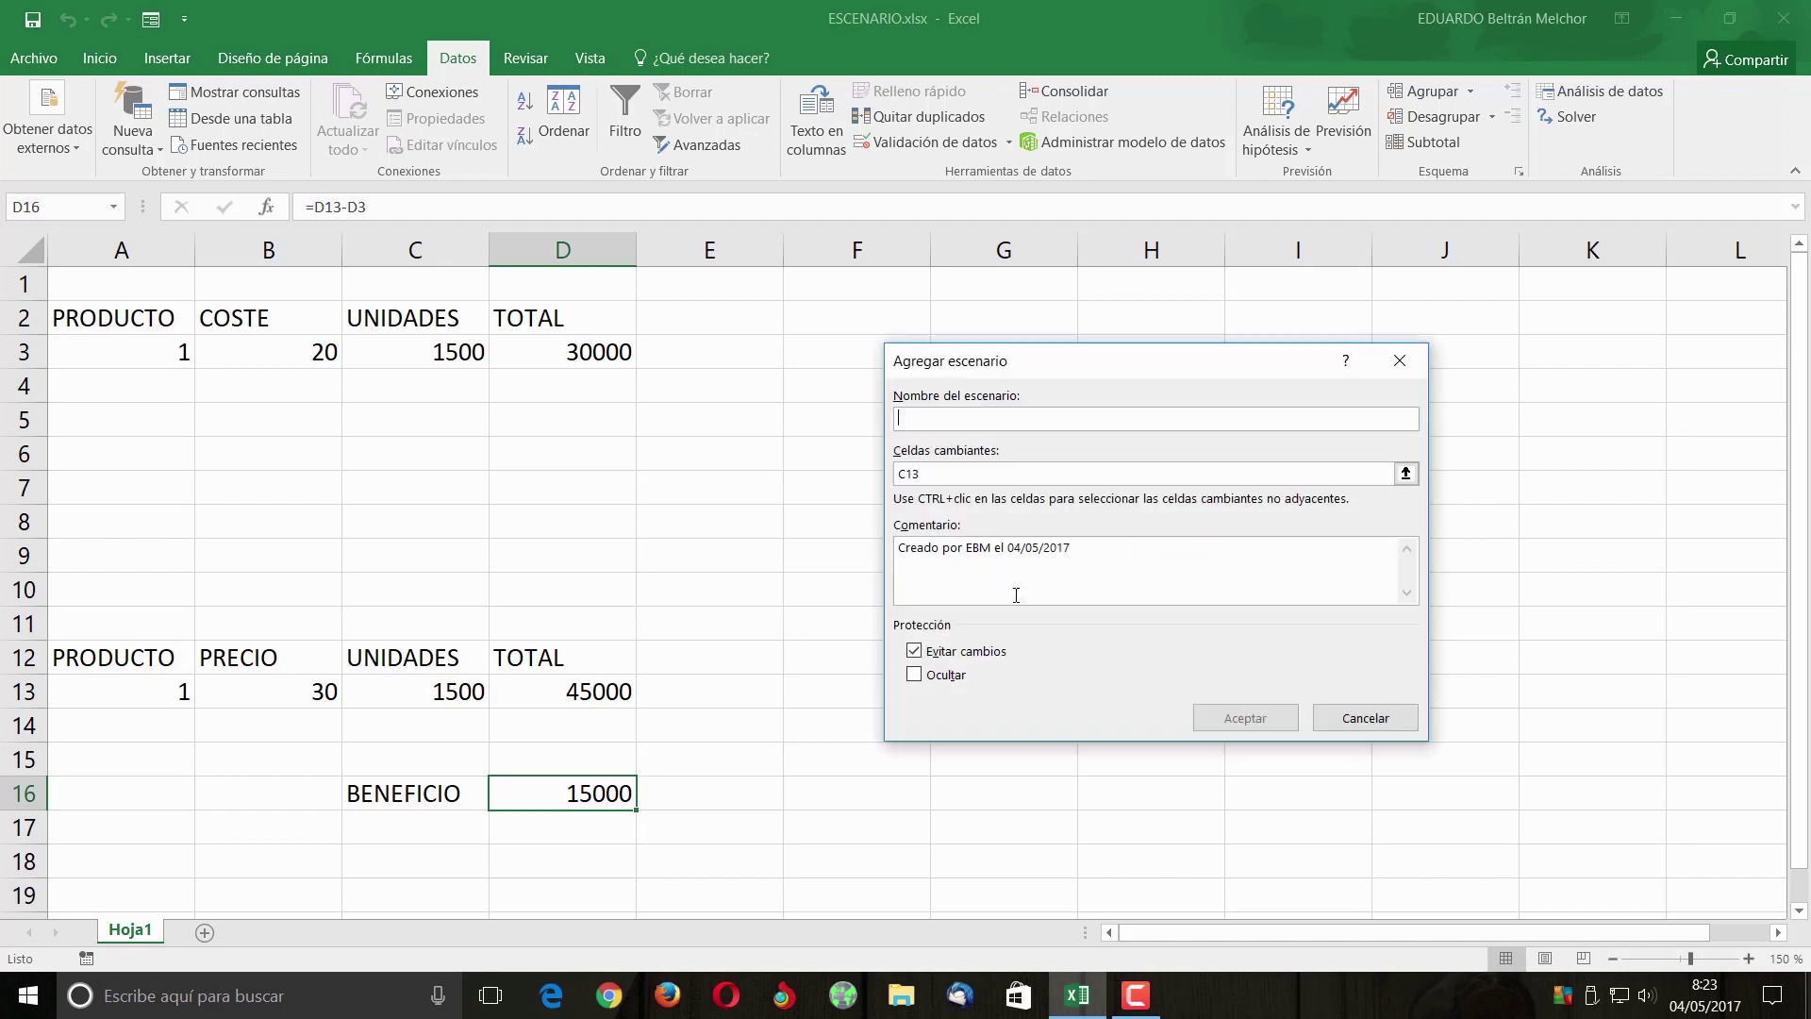
click(1349, 725)
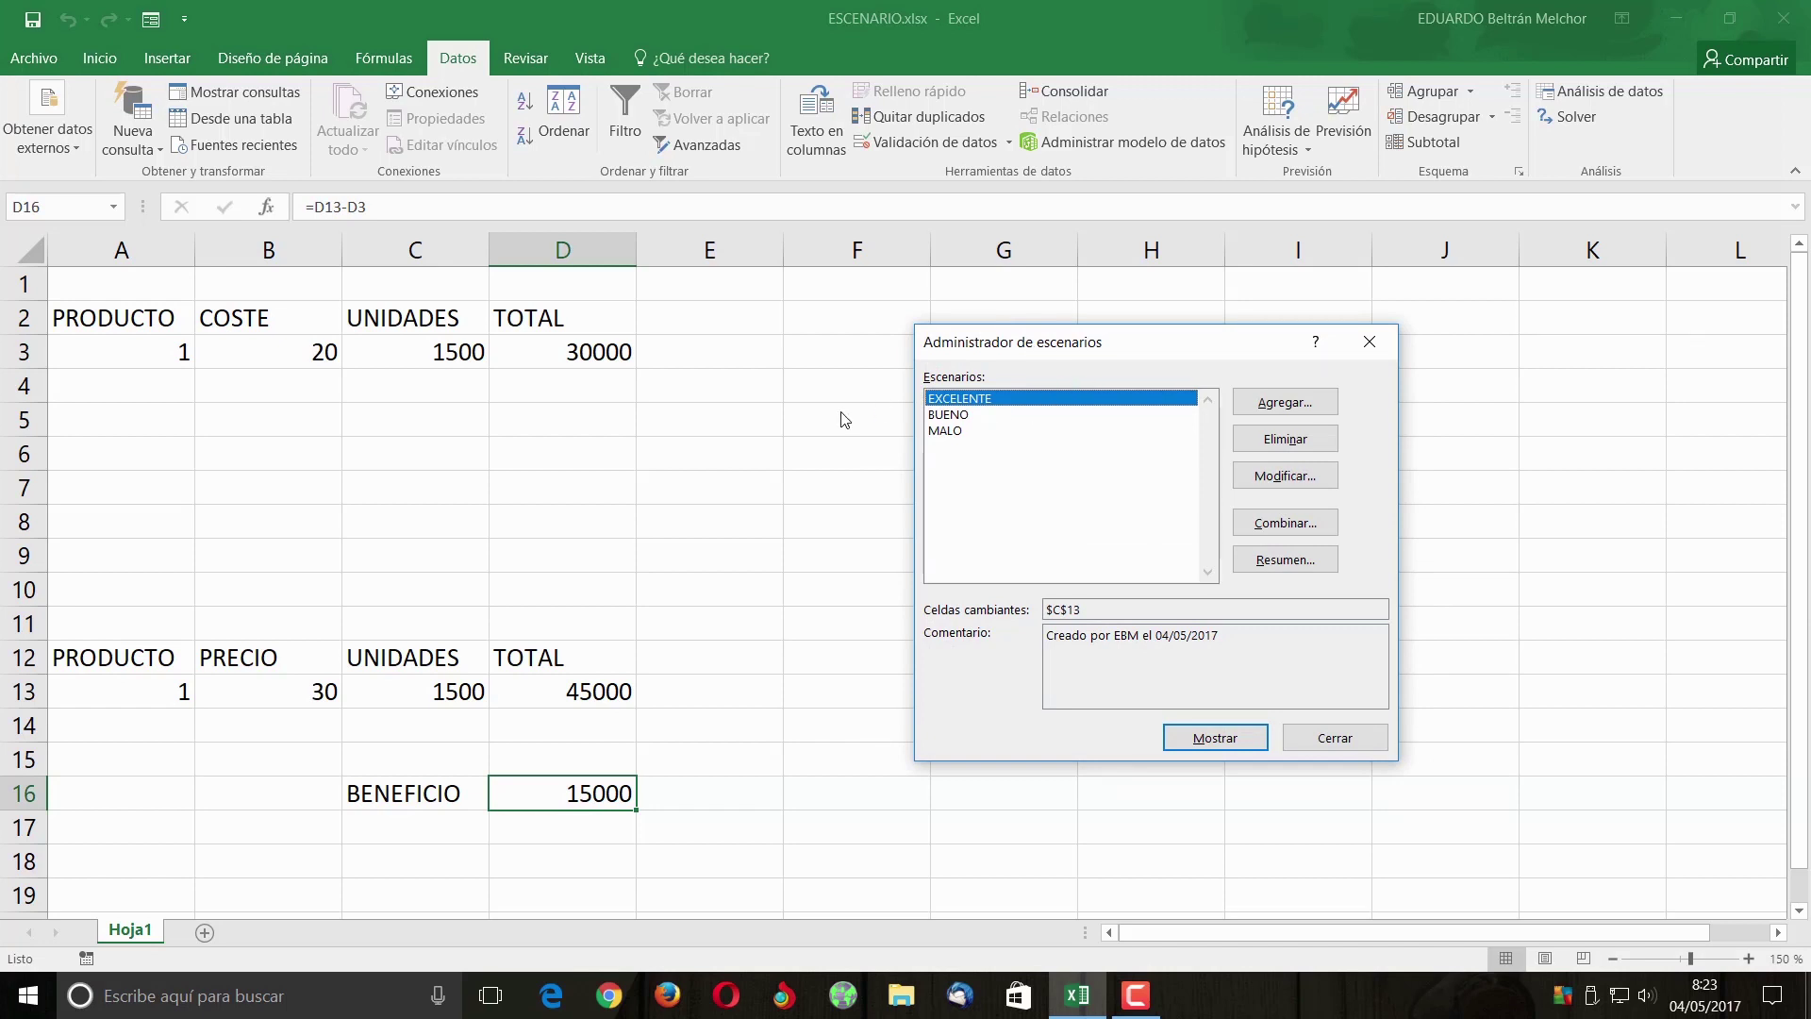
Step: Apply BUENO, MALO, EXCELENTE, BUENO, then MALO, leaving 700 units and BENEFICIO -9000
double_click(959, 416)
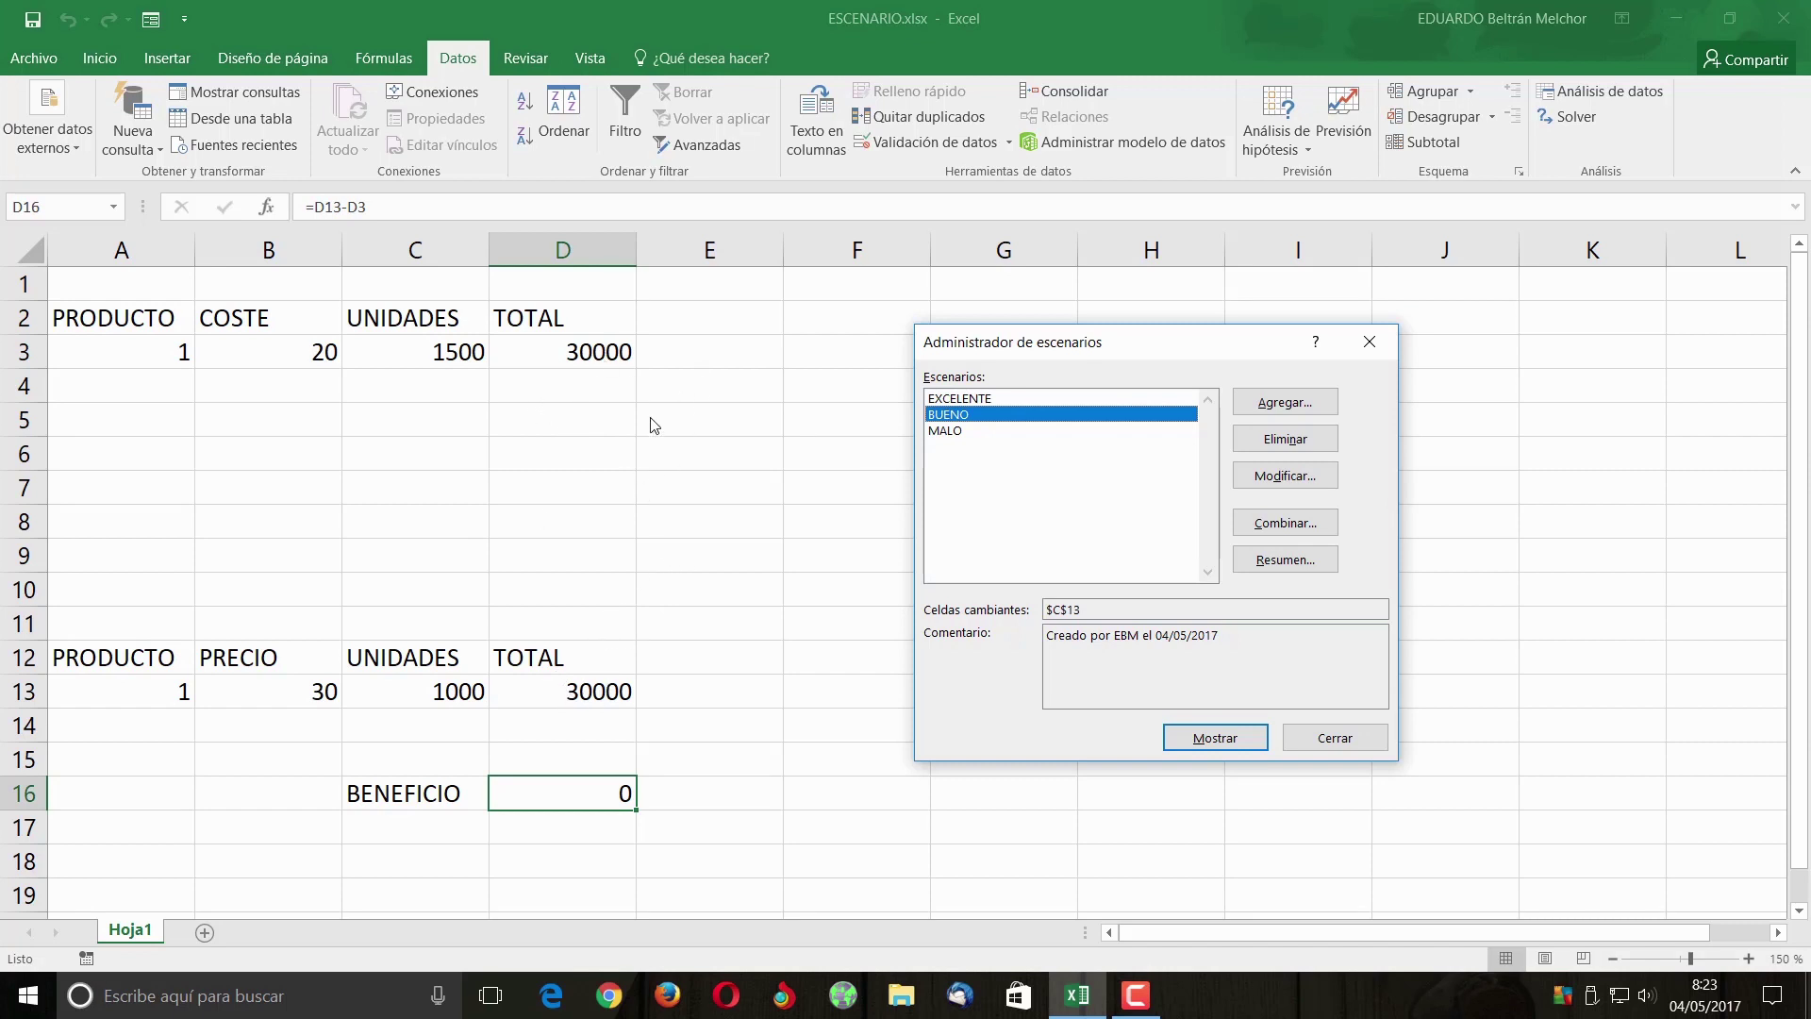
click(949, 434)
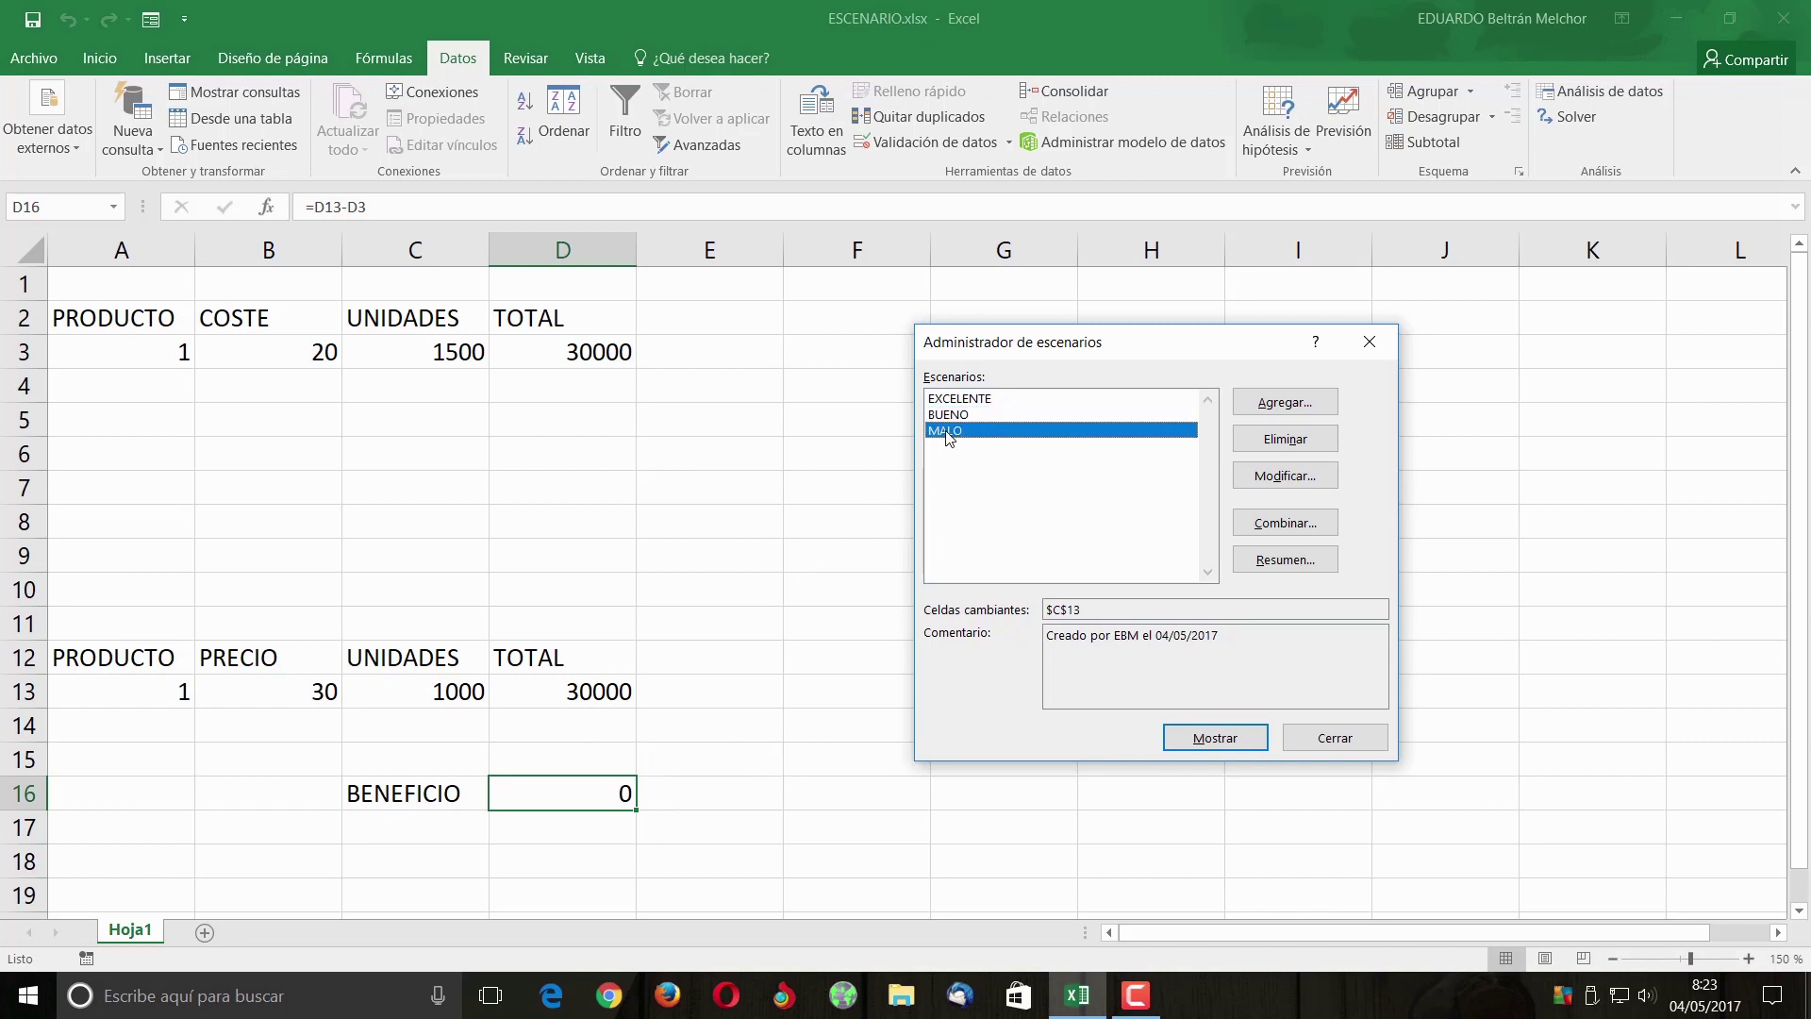
double_click(946, 434)
double_click(971, 399)
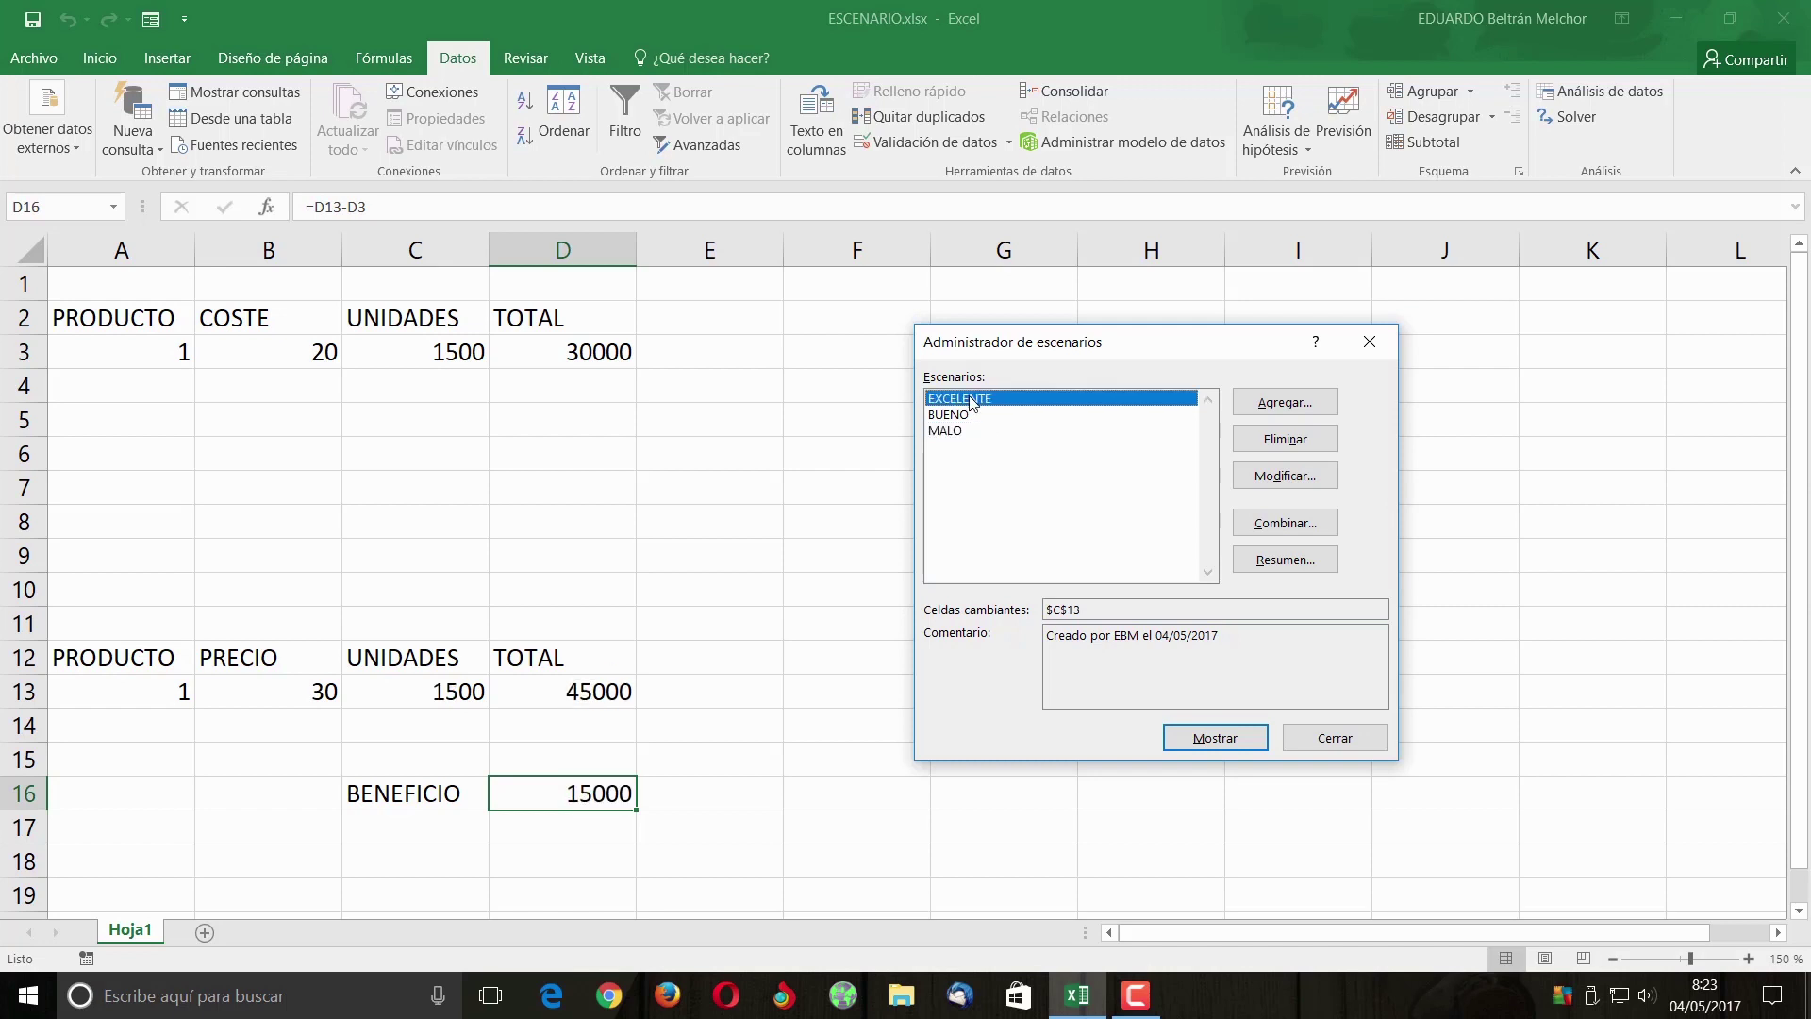
double_click(953, 415)
double_click(957, 431)
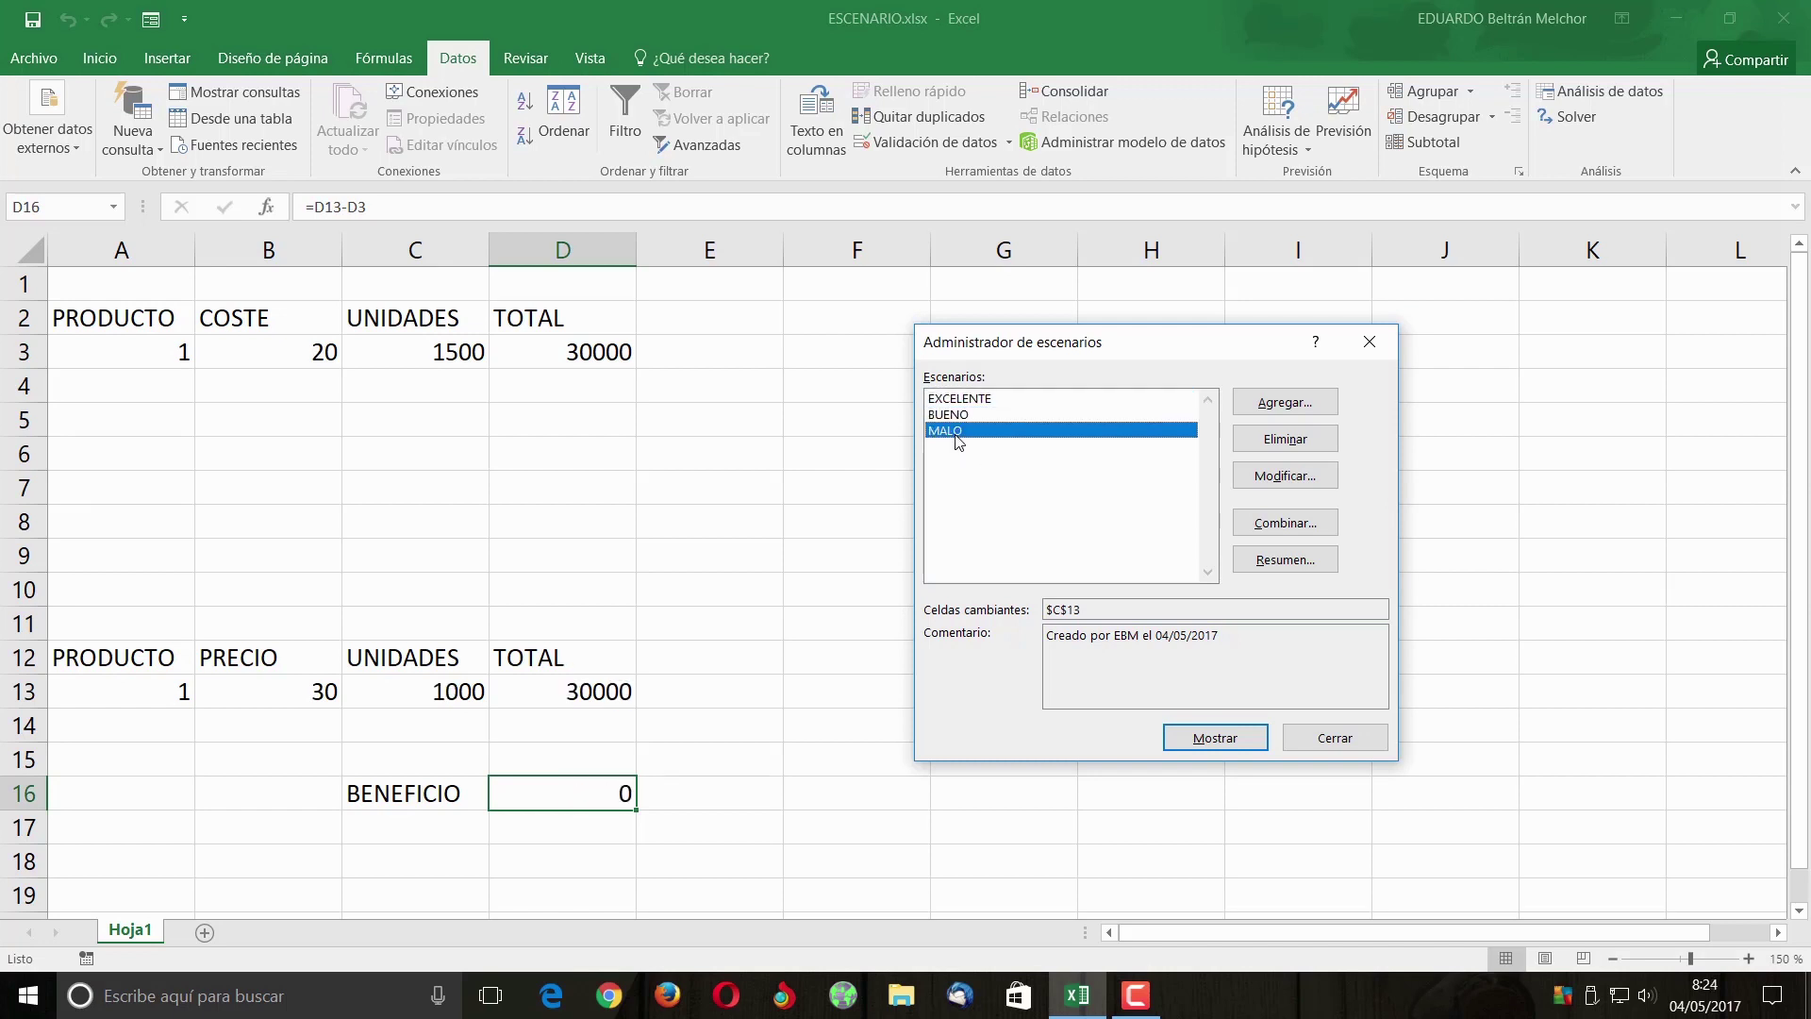
click(1325, 745)
click(1310, 153)
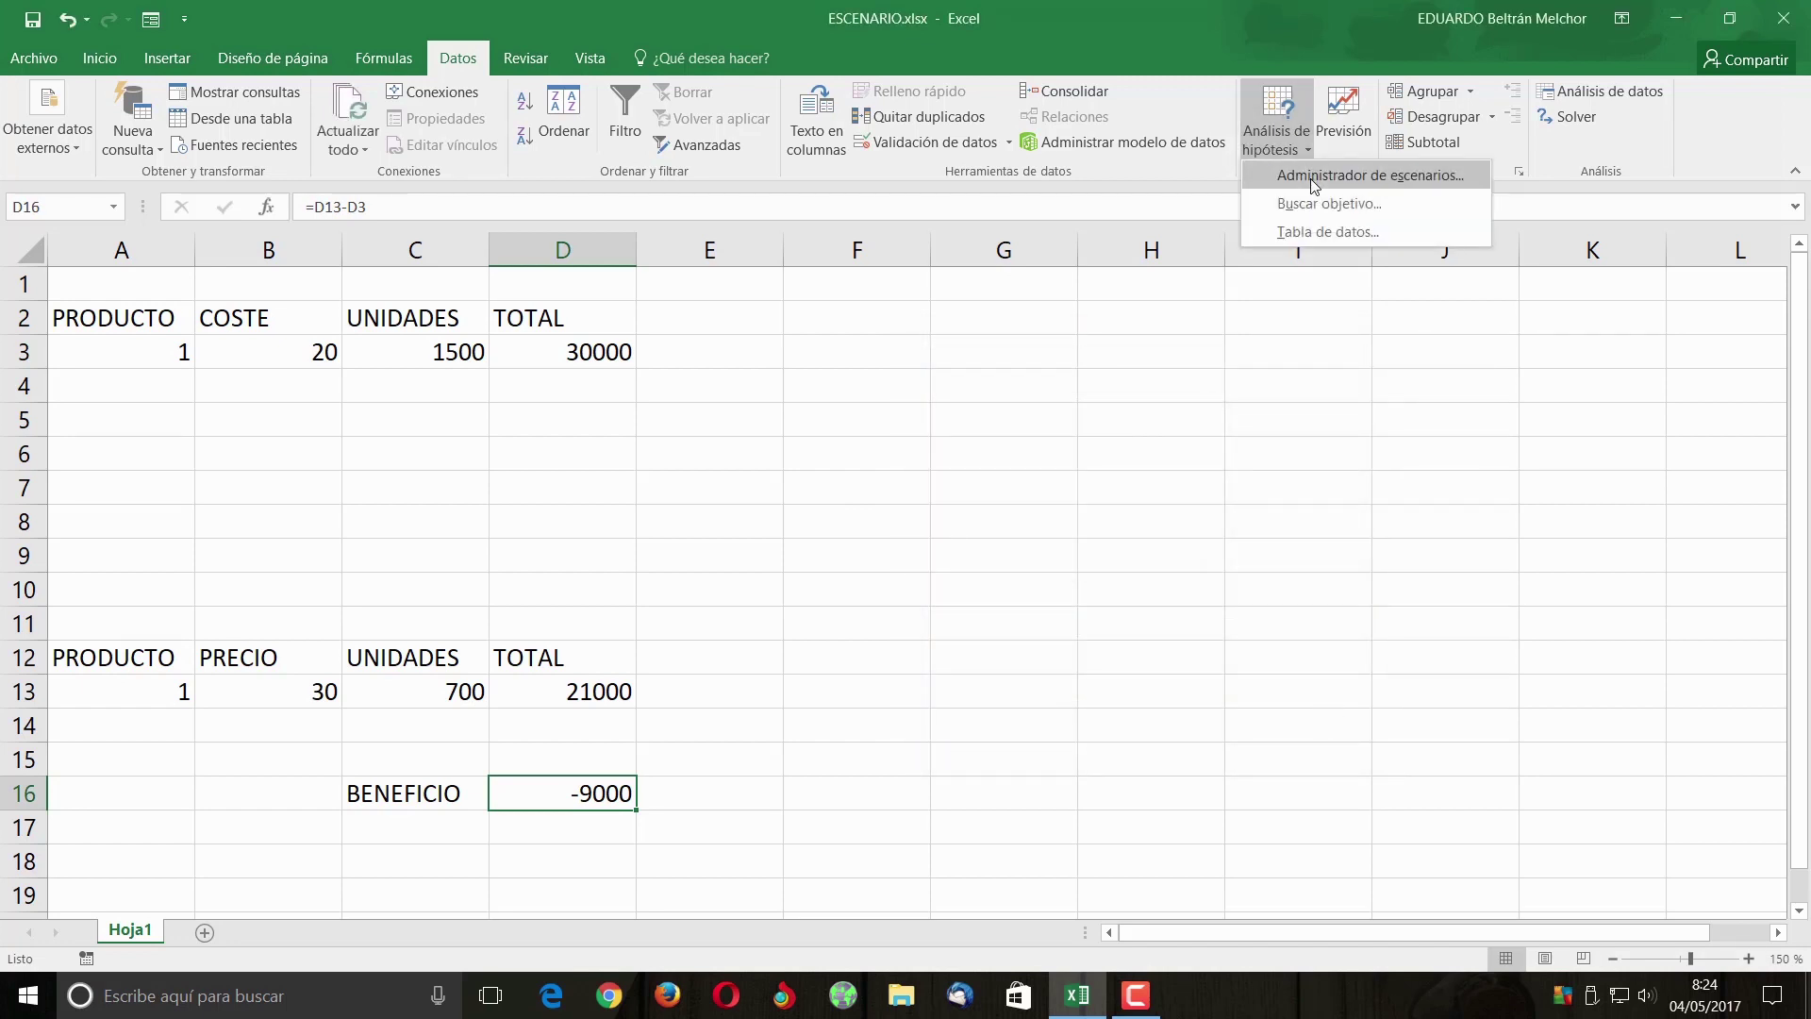
click(1310, 178)
click(1370, 341)
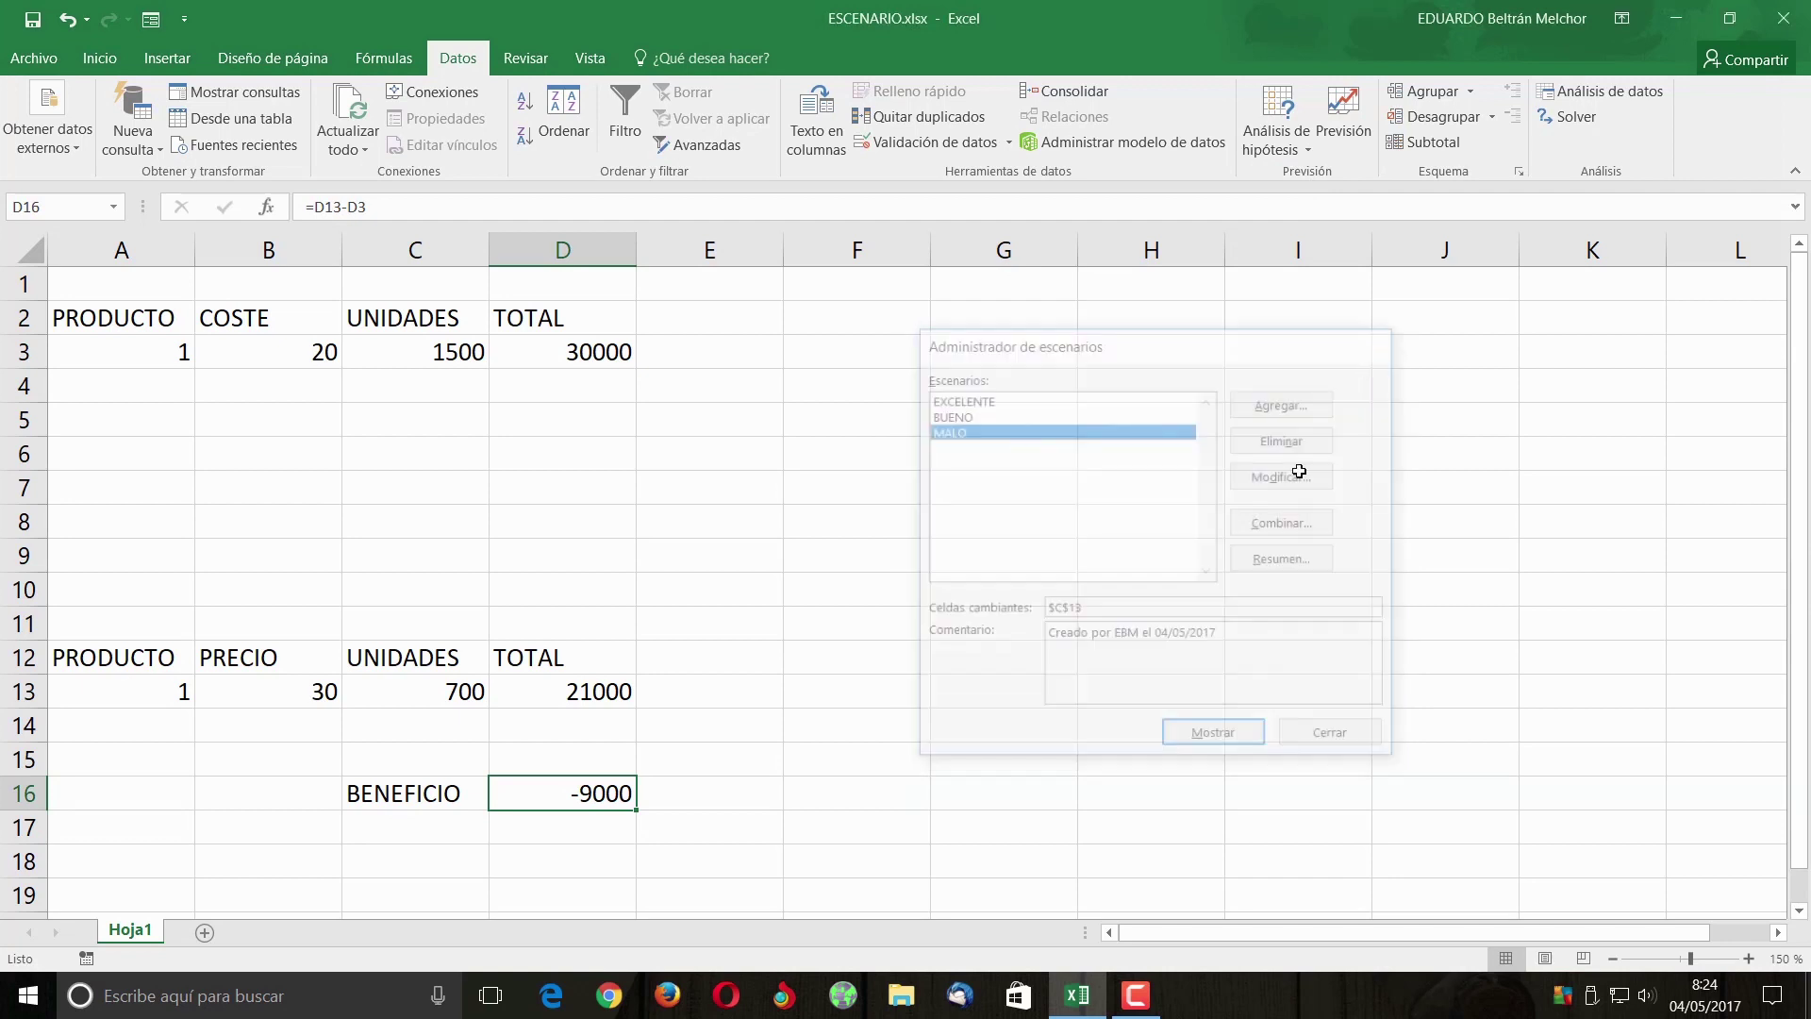